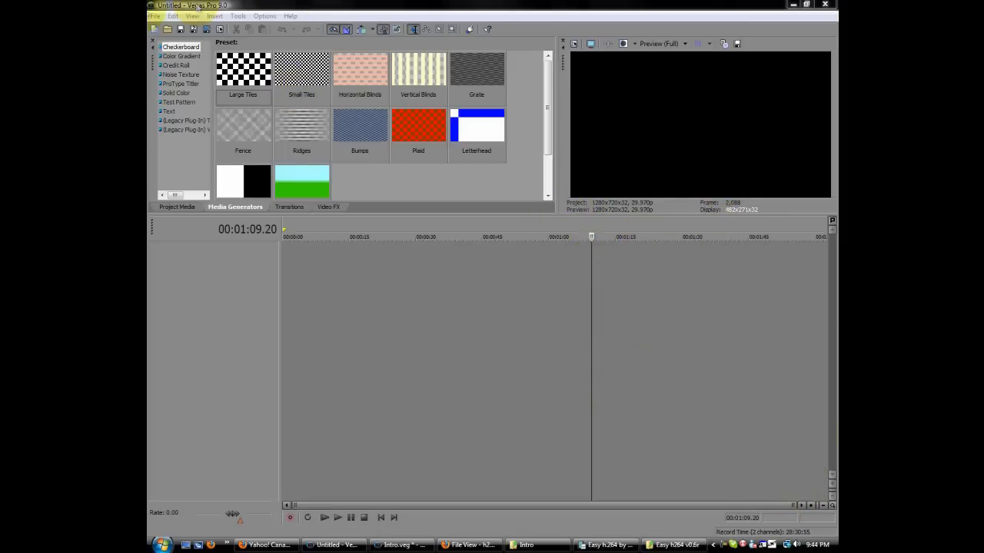
Step: Start a new project and choose the HDV 720-30p (1280x720, 29.970 fps) video template
{"action": "left_click", "coordinate": [156, 15]}
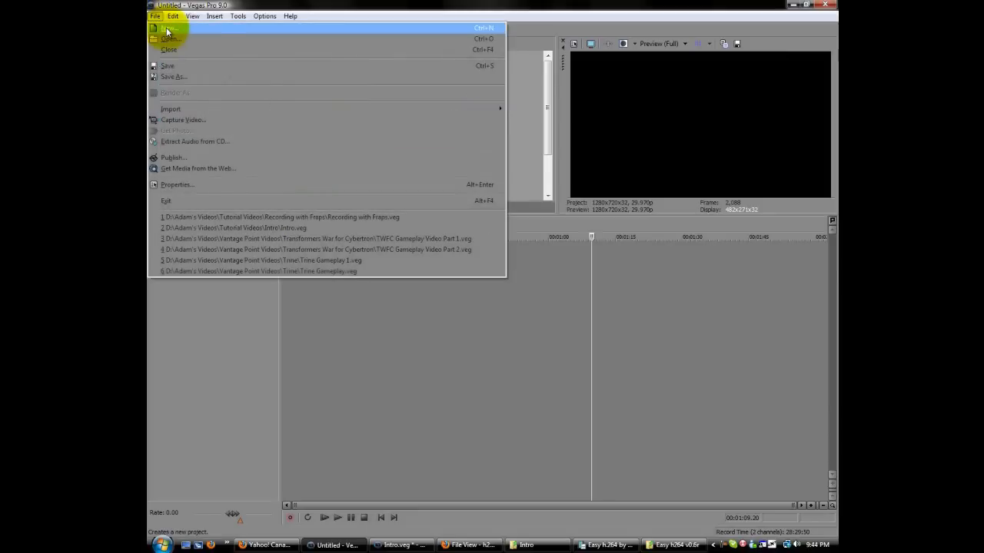
{"action": "left_click", "coordinate": [166, 30]}
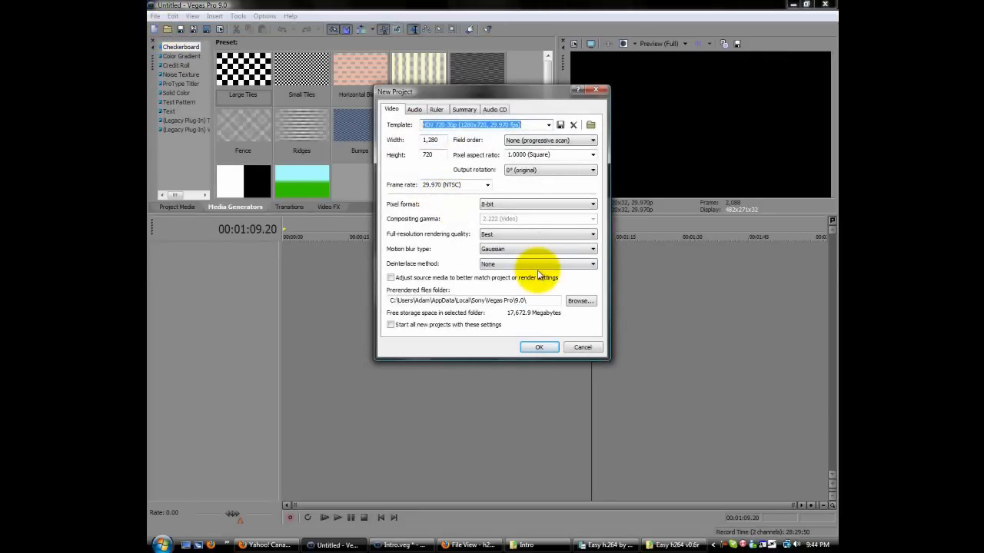
{"action": "mouse_move", "coordinate": [528, 99]}
{"action": "left_mouse_down"}
{"action": "mouse_move", "coordinate": [561, 110]}
{"action": "mouse_move", "coordinate": [552, 94]}
{"action": "mouse_move", "coordinate": [546, 105]}
{"action": "left_mouse_up"}
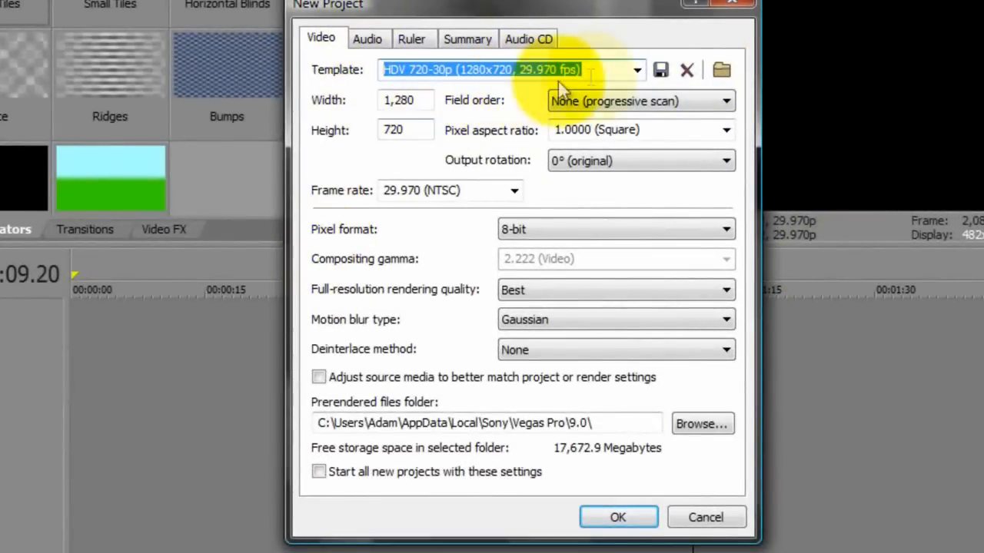
{"action": "left_click", "coordinate": [639, 72]}
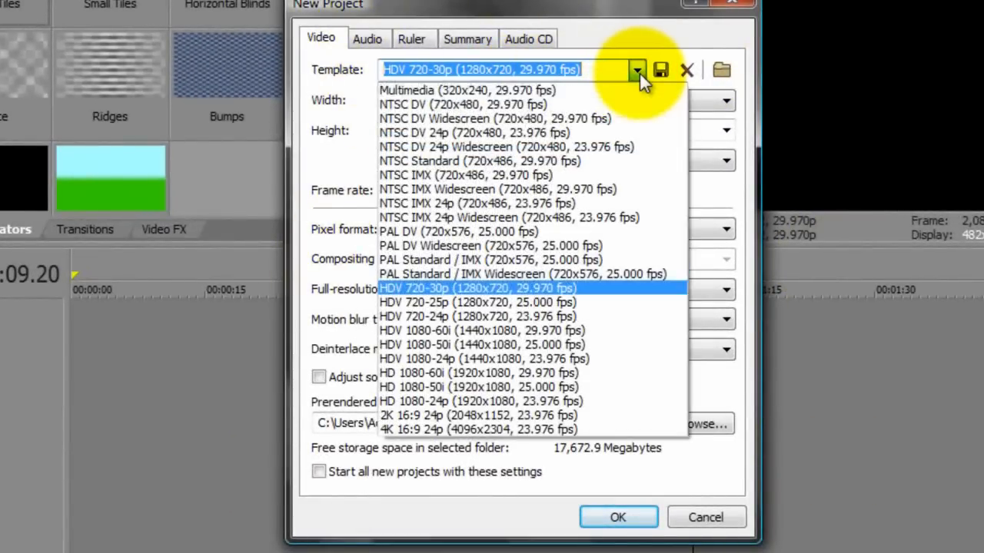
{"action": "left_click", "coordinate": [564, 289]}
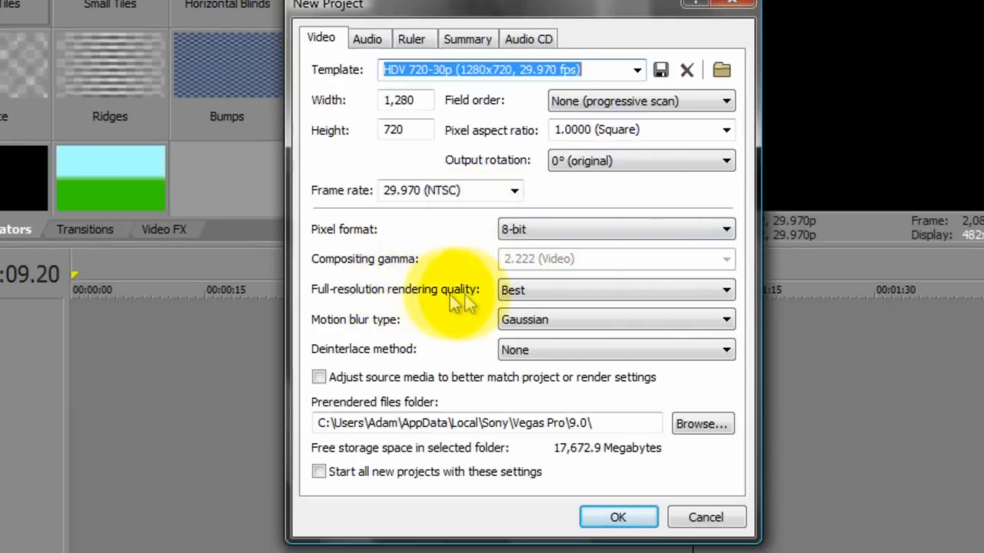
Step: Try full-resolution rendering quality Best, motion blur type Gaussian and deinterlace method None for the new project, and dismiss the settings
{"action": "left_click", "coordinate": [566, 300]}
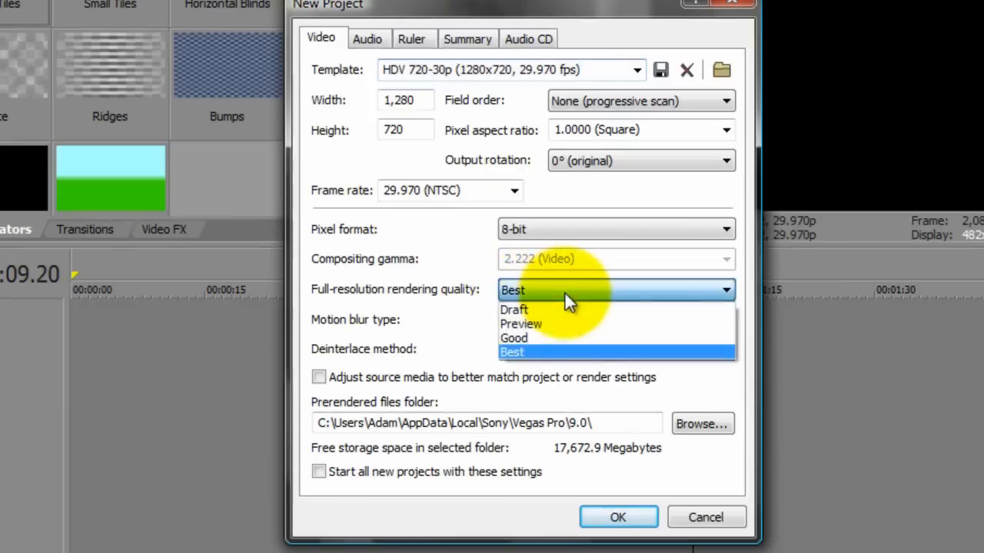
{"action": "left_click", "coordinate": [571, 352]}
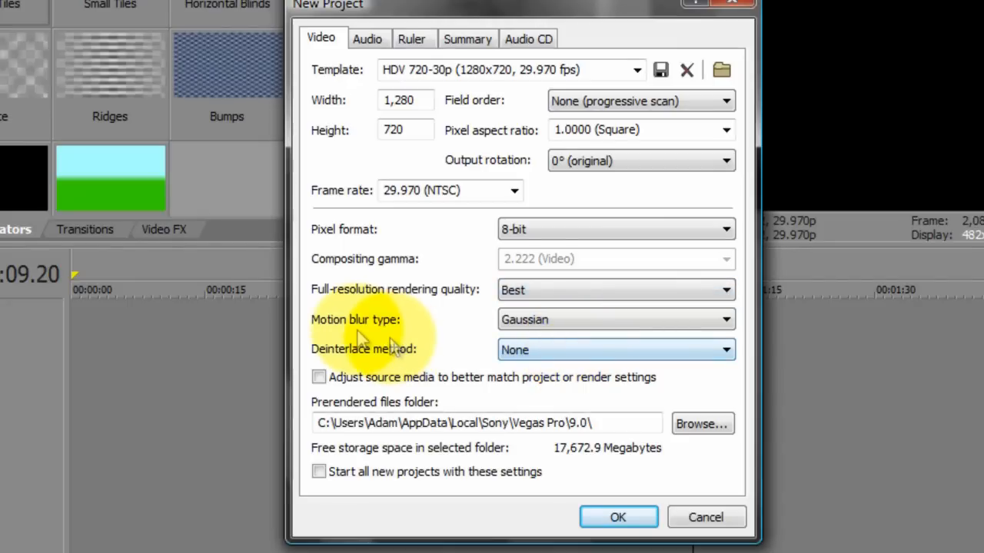
{"action": "left_click", "coordinate": [528, 322]}
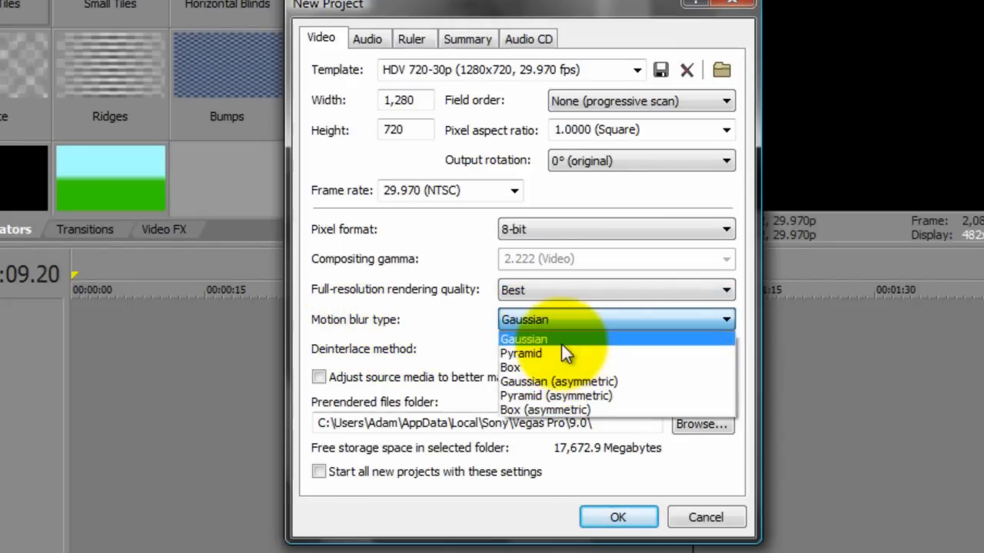
{"action": "left_click", "coordinate": [561, 342]}
{"action": "left_click", "coordinate": [540, 351]}
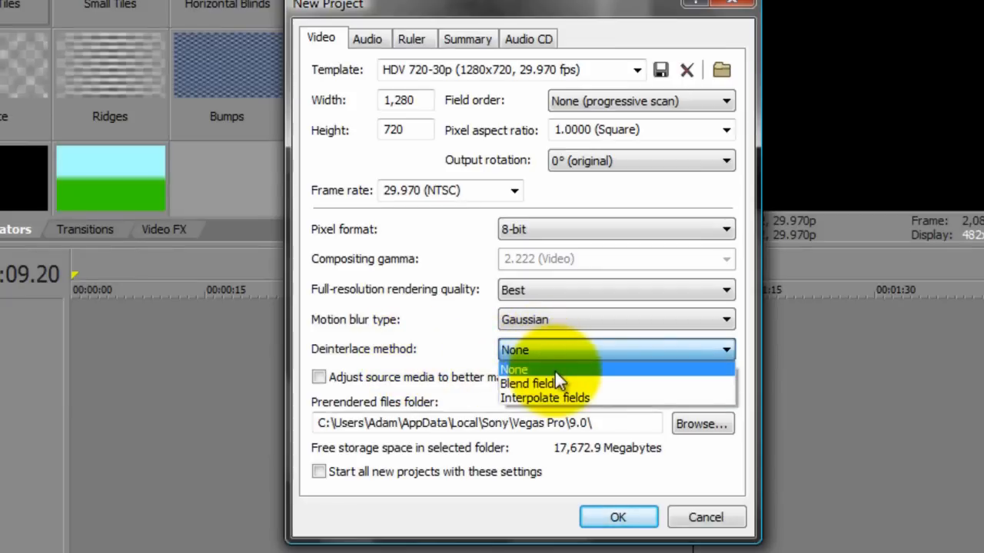
{"action": "left_click", "coordinate": [555, 371]}
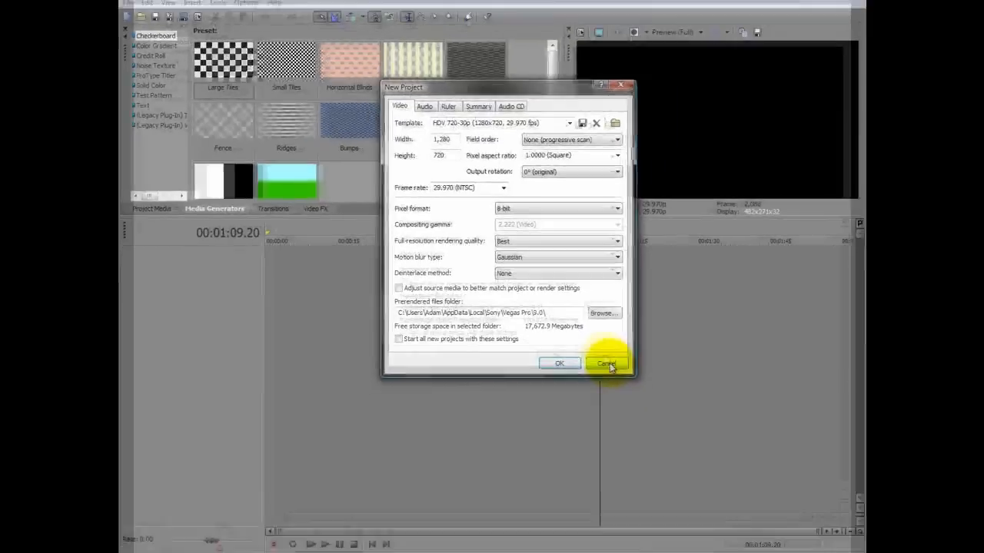
{"action": "left_click", "coordinate": [607, 366]}
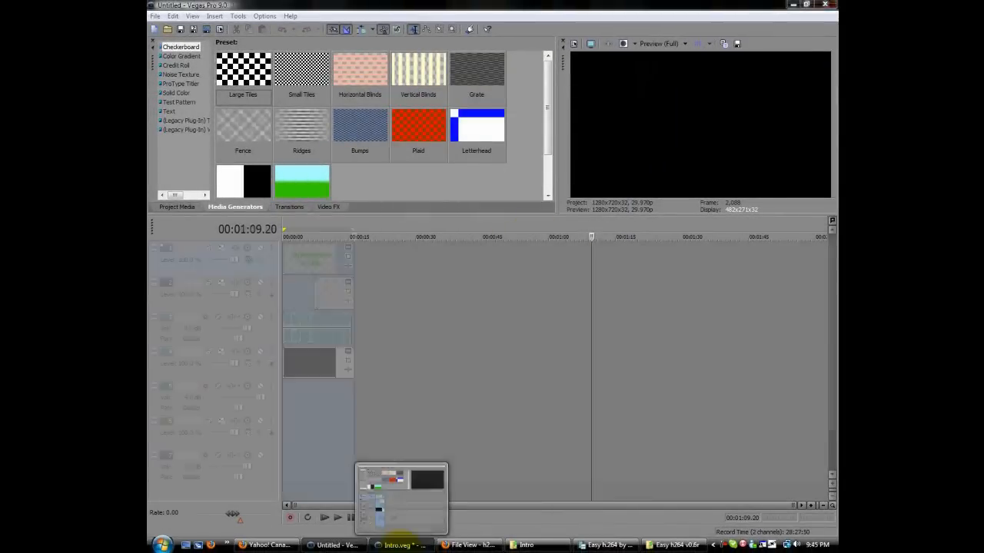
Step: Switch to the Intro.veg project and select the loop region covering the whole intro, from 00:00:00.00 to 00:00:16.06
{"action": "left_click", "coordinate": [396, 544]}
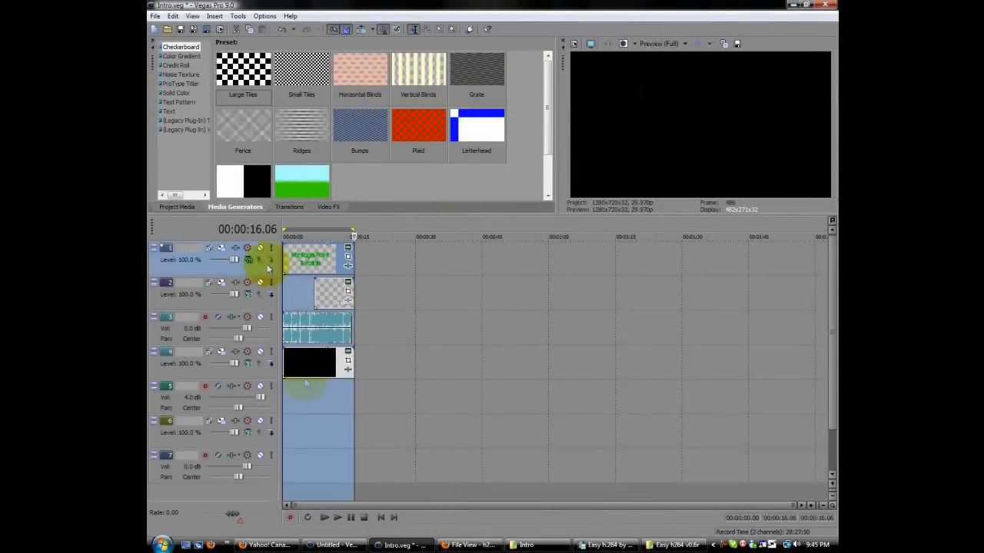
{"action": "left_click", "coordinate": [326, 252]}
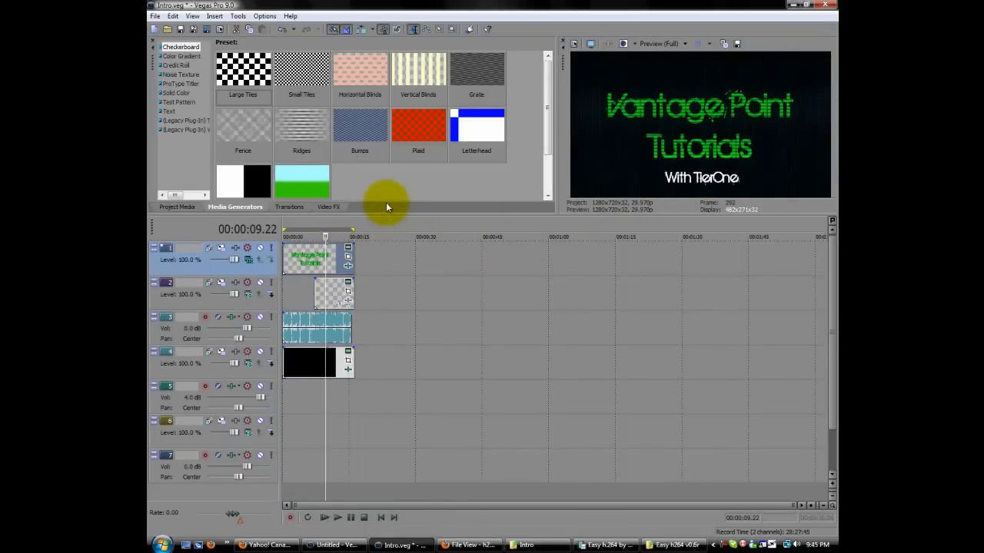
{"action": "left_click", "coordinate": [431, 274]}
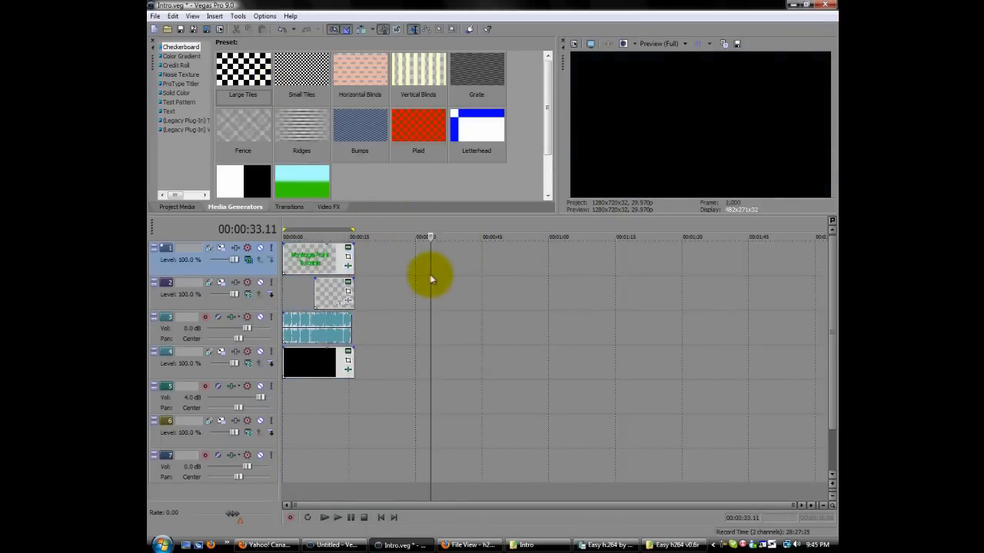
{"action": "left_click", "coordinate": [323, 256]}
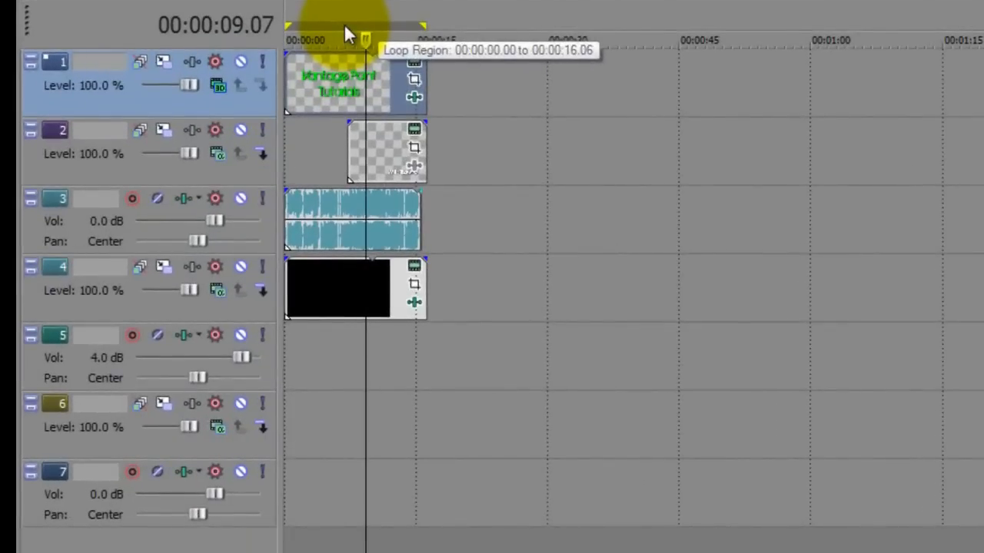
{"action": "double_click", "coordinate": [322, 176]}
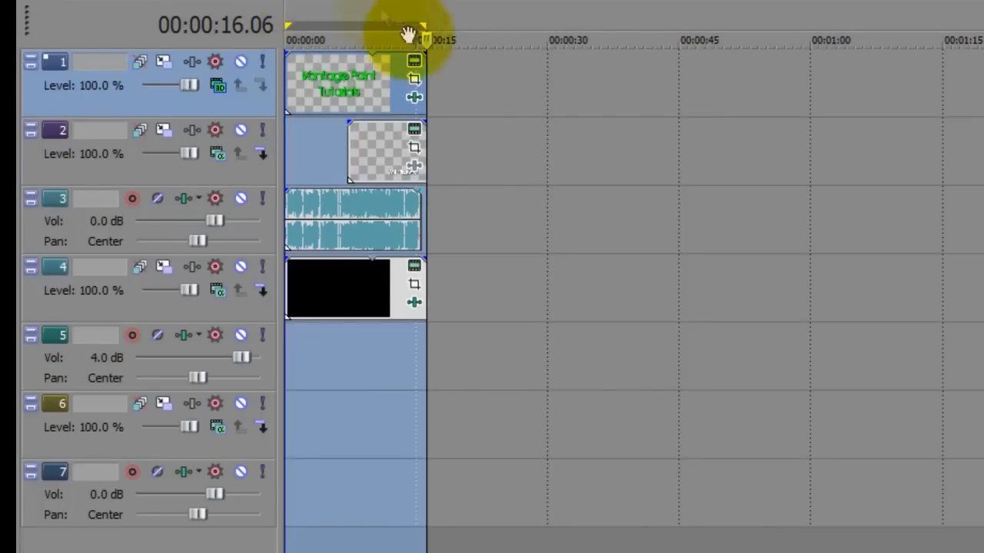
{"action": "mouse_move", "coordinate": [426, 26]}
{"action": "left_mouse_down"}
{"action": "mouse_move", "coordinate": [367, 24]}
{"action": "mouse_move", "coordinate": [424, 30]}
{"action": "left_mouse_up"}
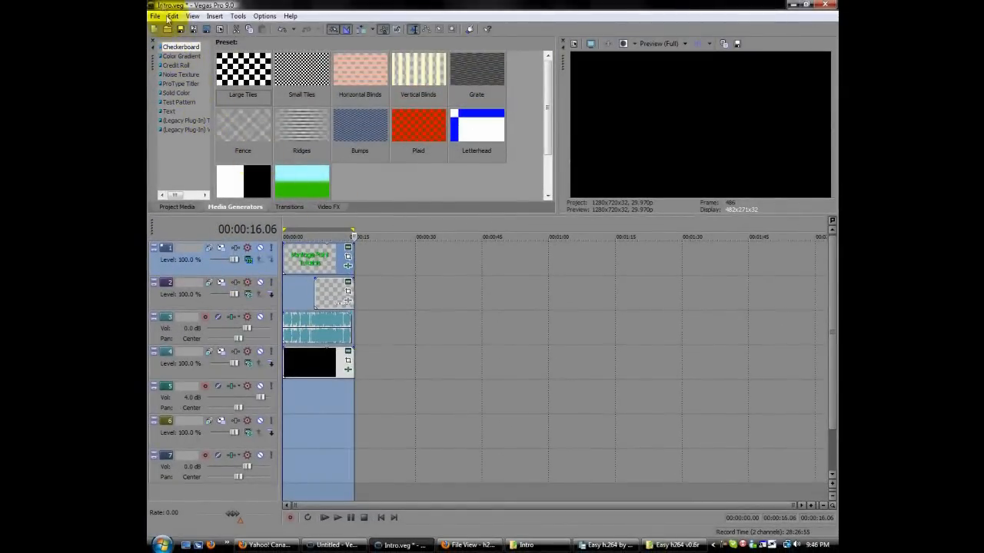
Step: Open the project's Render As settings and set the output format to Windows Media Video V11 (*.wmv)
{"action": "left_click", "coordinate": [158, 16]}
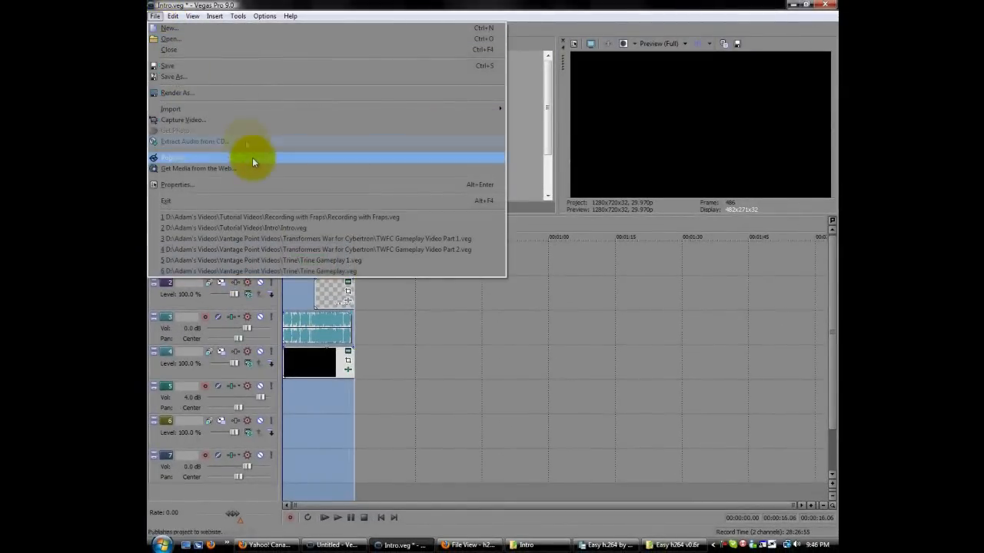
{"action": "left_click", "coordinate": [251, 93]}
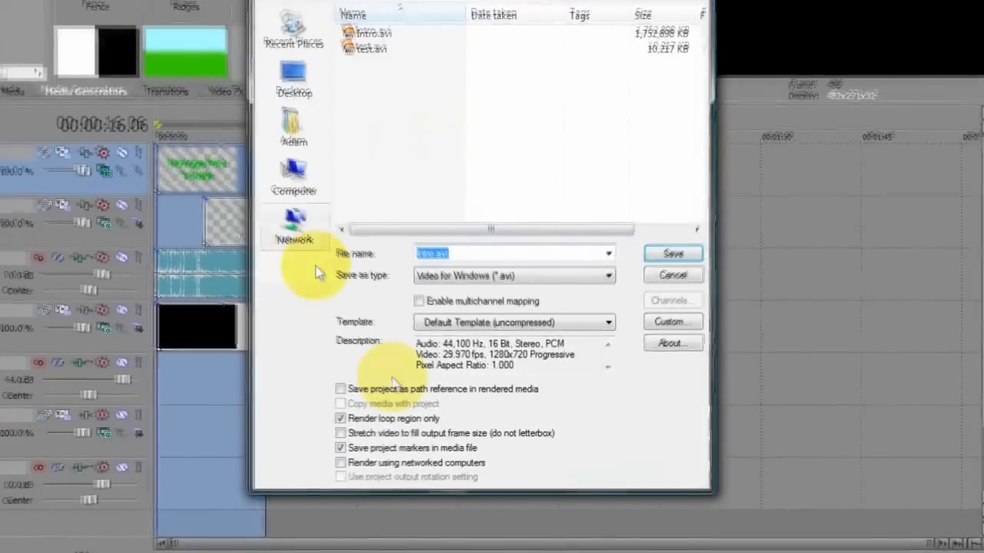
{"action": "left_click", "coordinate": [516, 282]}
{"action": "left_click", "coordinate": [551, 524]}
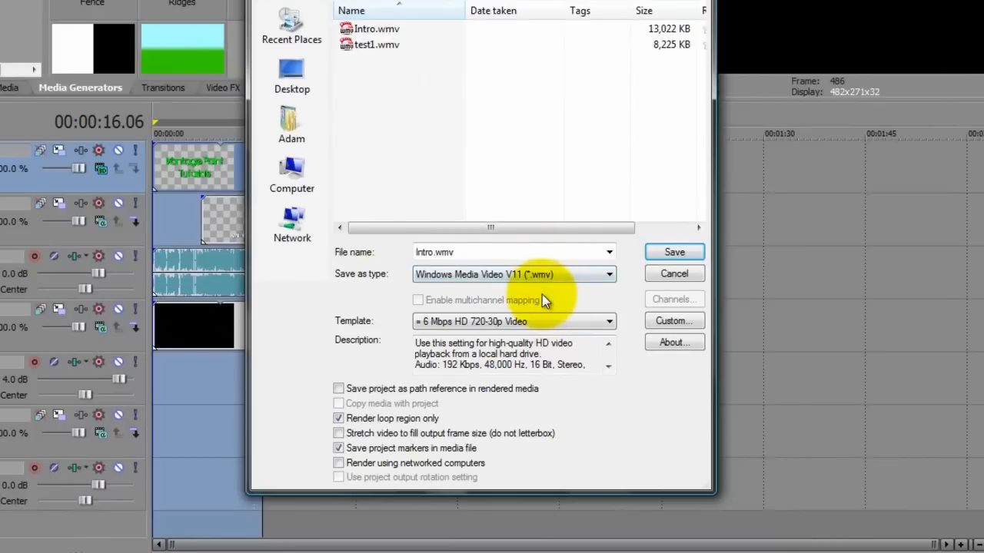
{"action": "left_click", "coordinate": [434, 281]}
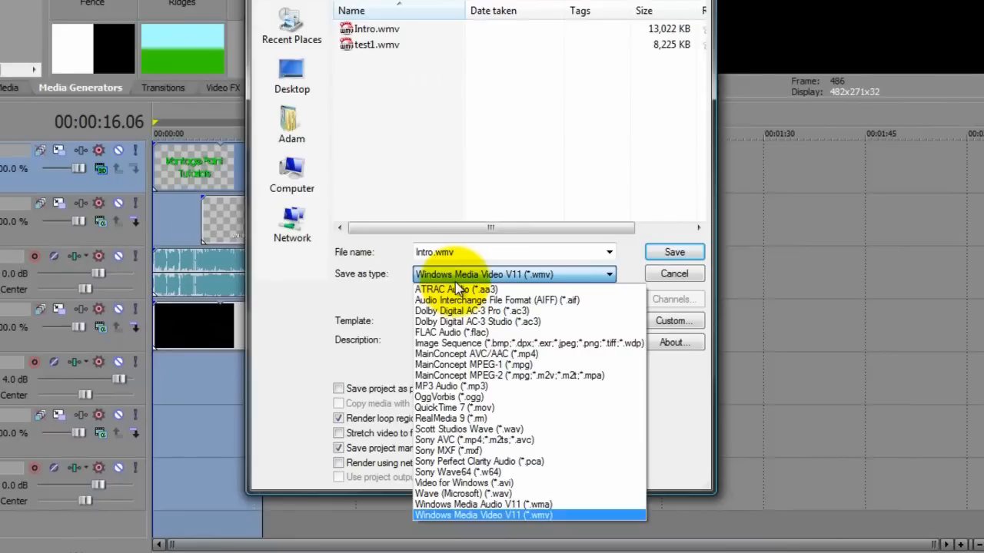
{"action": "left_click", "coordinate": [465, 273]}
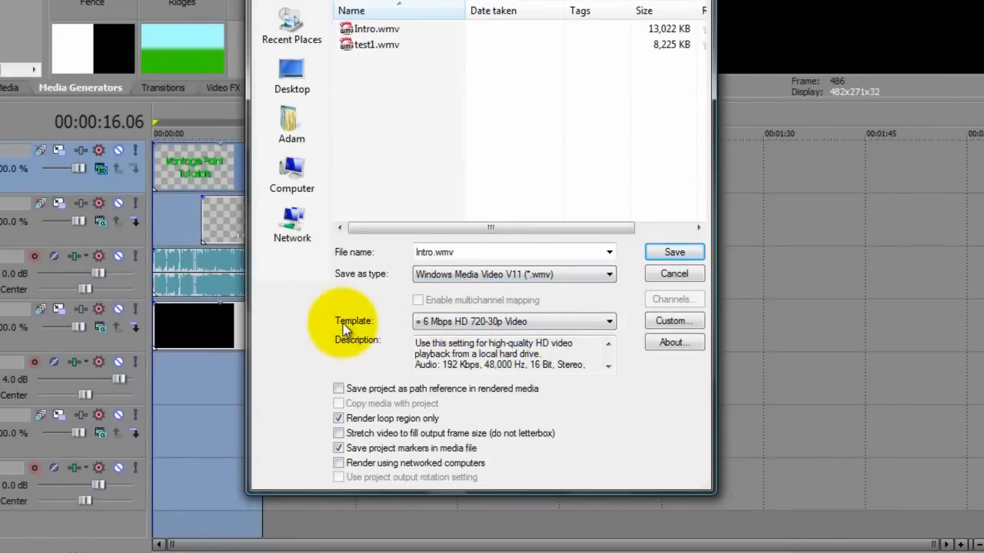
Step: Try the Youtube render template for the WMV output and return to 6 Mbps HD 720-30p Video
{"action": "left_click", "coordinate": [465, 322]}
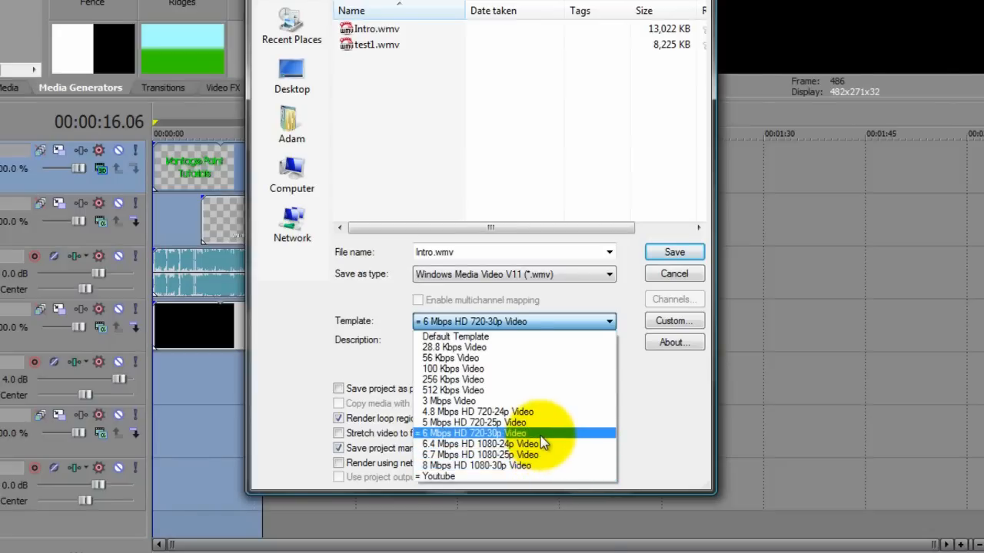
{"action": "left_click", "coordinate": [540, 436]}
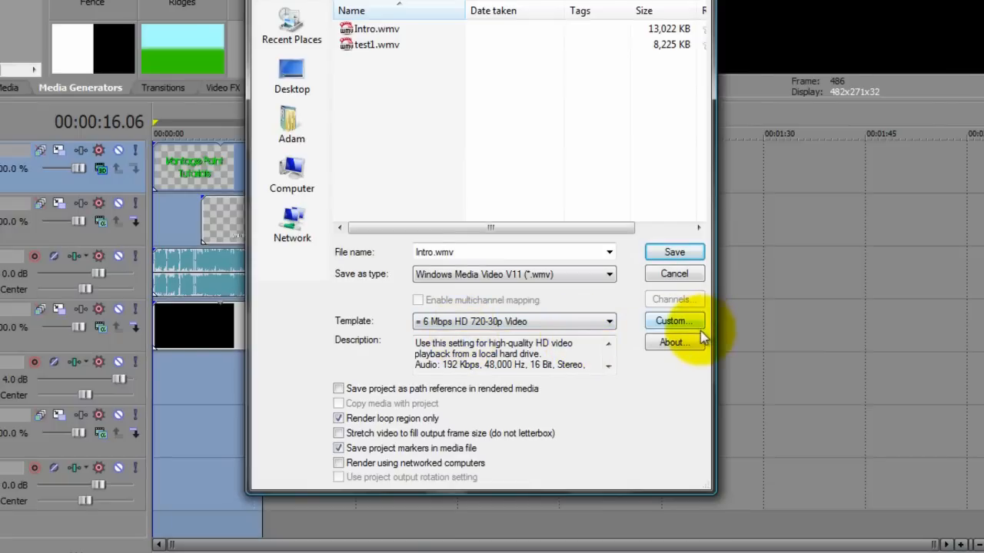
{"action": "left_click", "coordinate": [590, 321]}
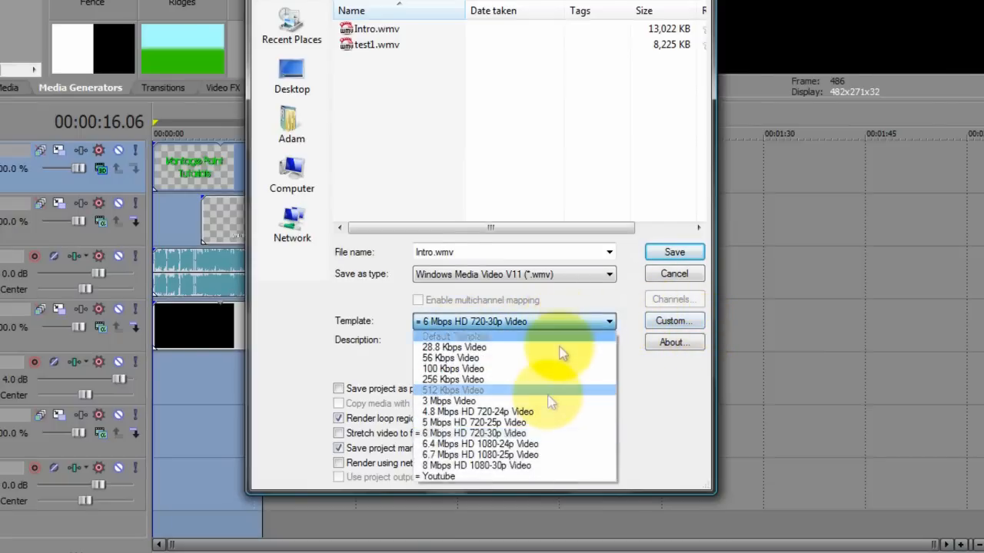
{"action": "left_click", "coordinate": [531, 474]}
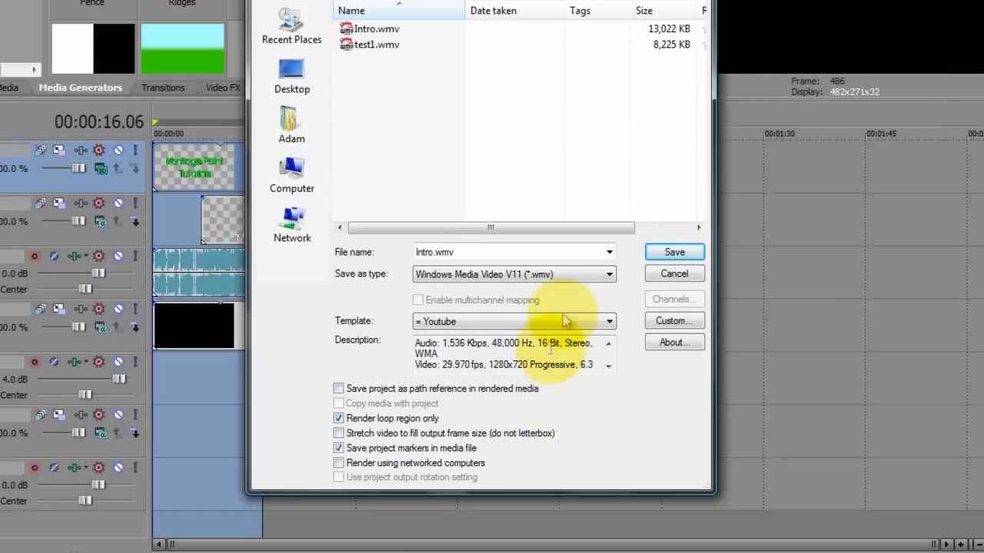
{"action": "left_click", "coordinate": [561, 322]}
{"action": "left_click", "coordinate": [538, 435]}
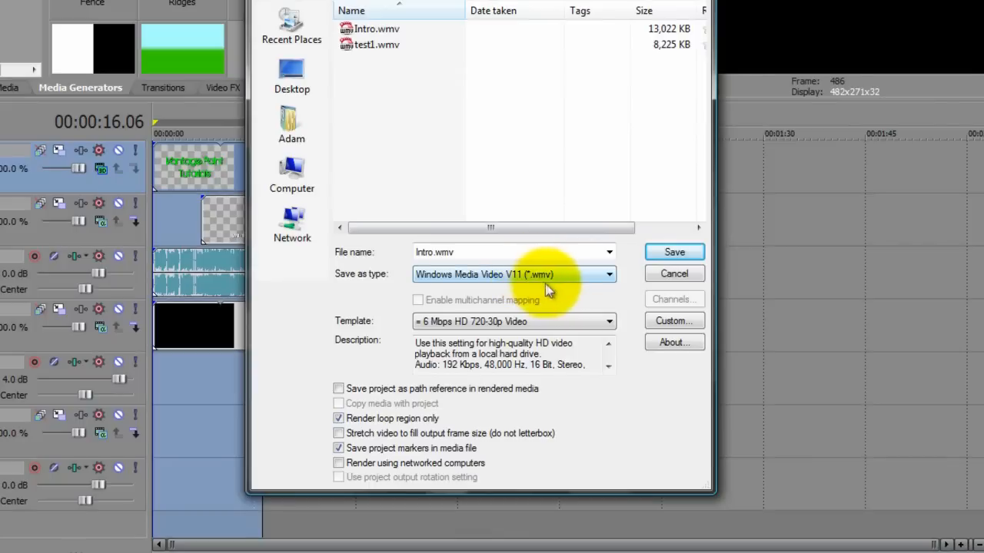
Step: Set the render output format to Video for Windows (*.avi)
{"action": "left_click", "coordinate": [589, 277]}
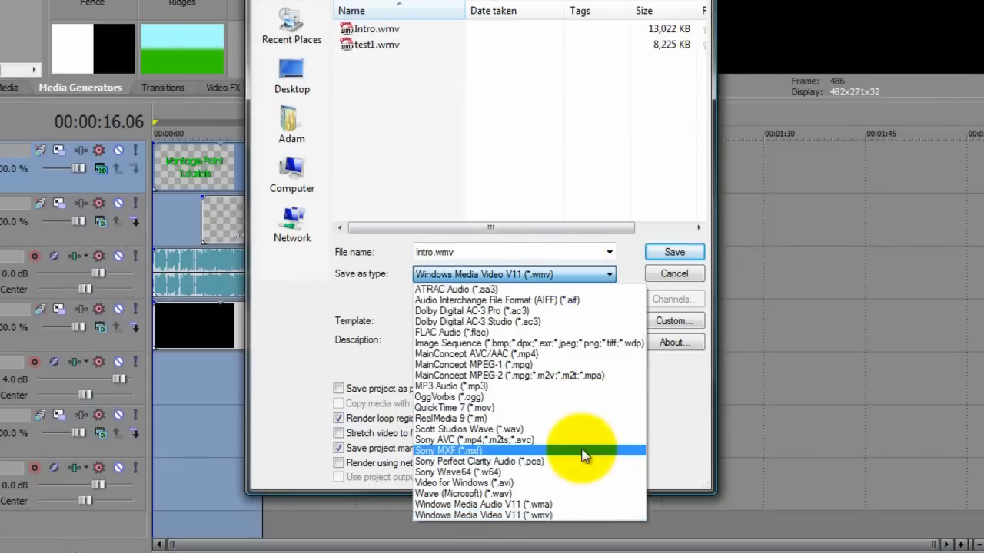
{"action": "left_click", "coordinate": [574, 483]}
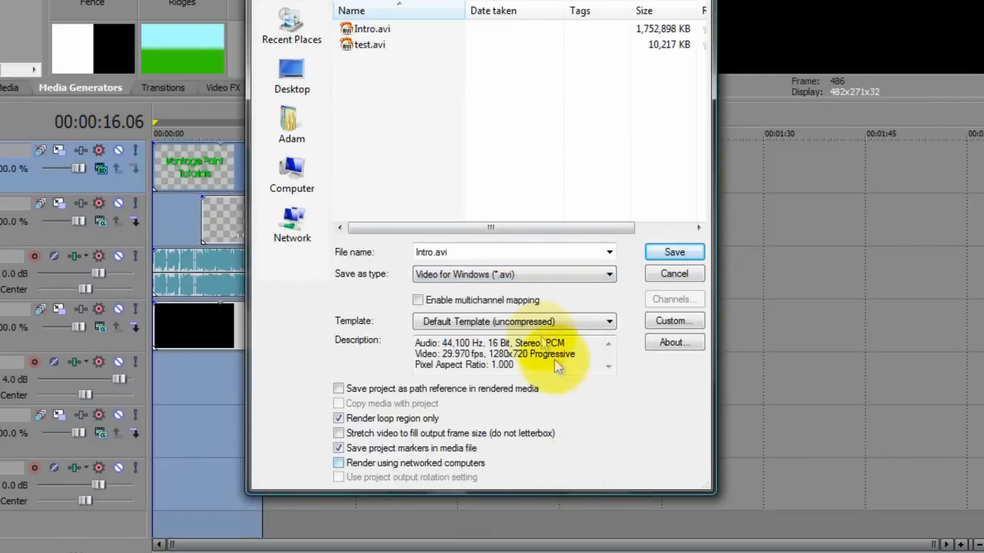
{"action": "left_click", "coordinate": [533, 276]}
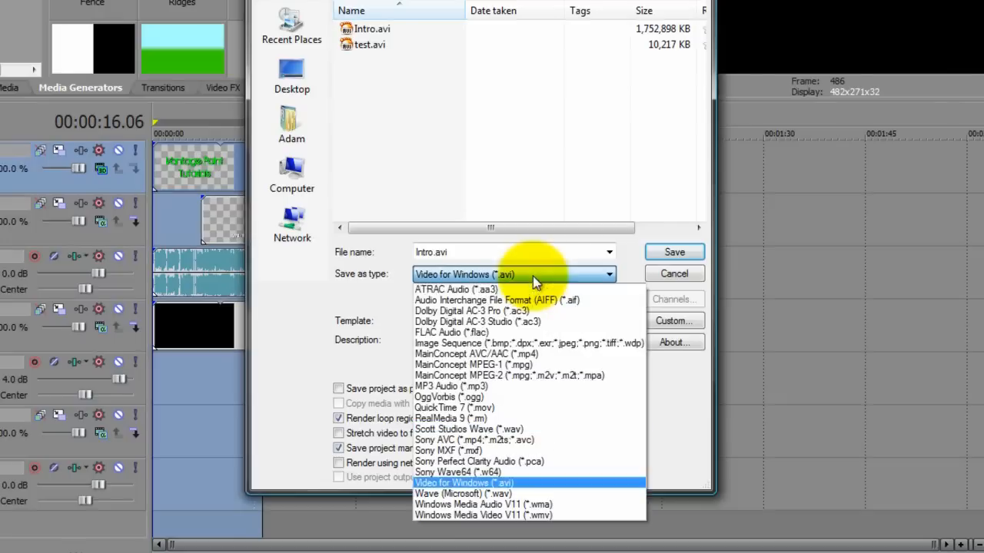
{"action": "left_click", "coordinate": [550, 486]}
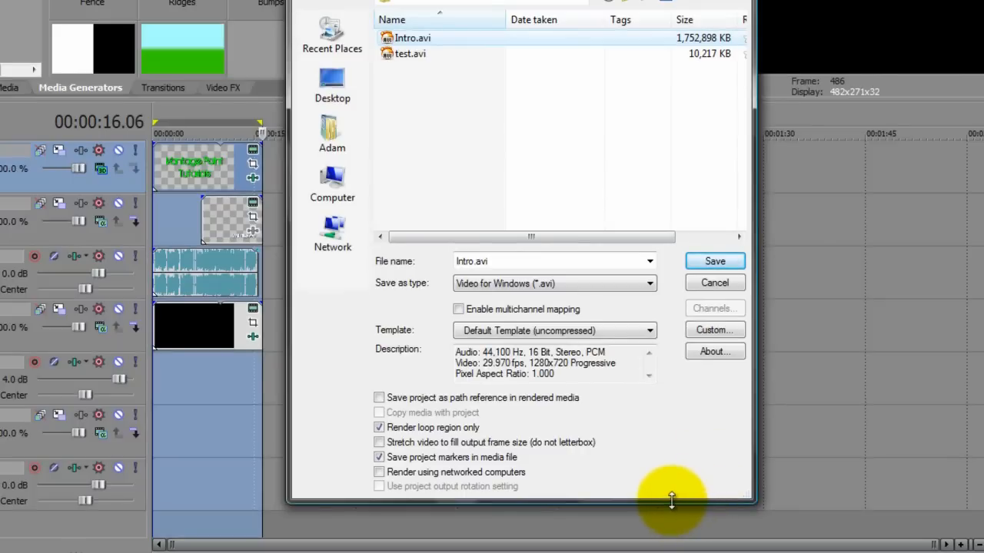
Step: Bring up the Easy h264 download page and its extracted v0.6r folder, and switch to the Easy h.264 converter
{"action": "mouse_move", "coordinate": [751, 552]}
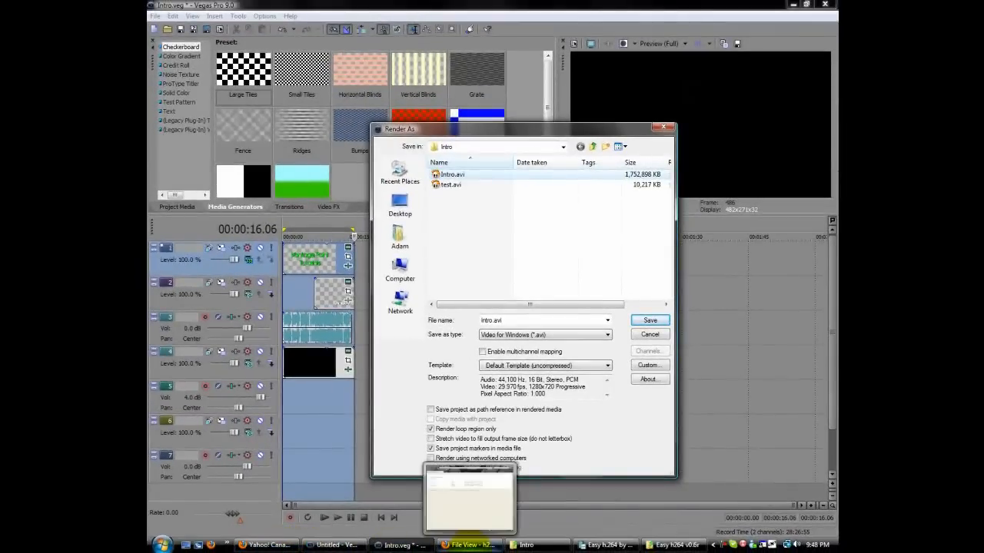
{"action": "left_click", "coordinate": [471, 545]}
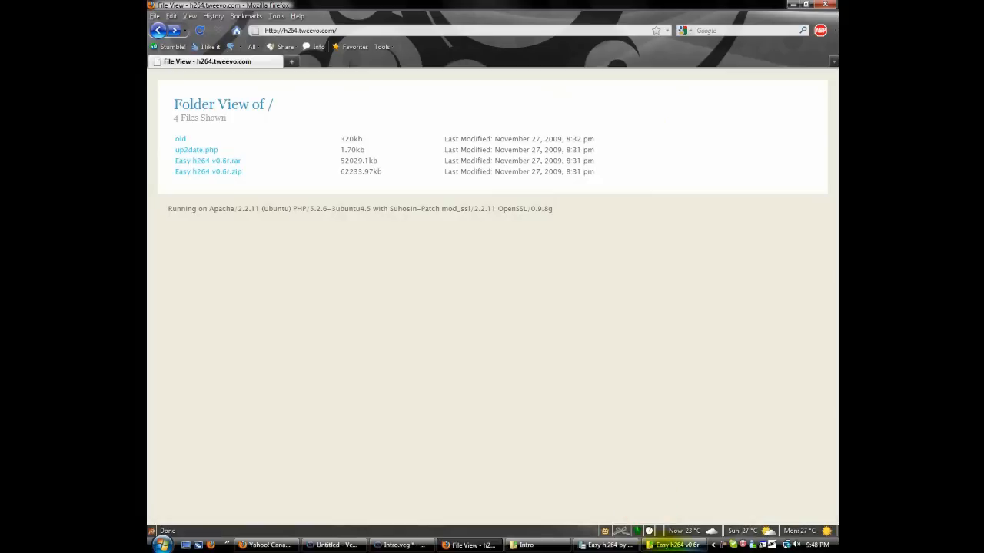
{"action": "left_click", "coordinate": [674, 545]}
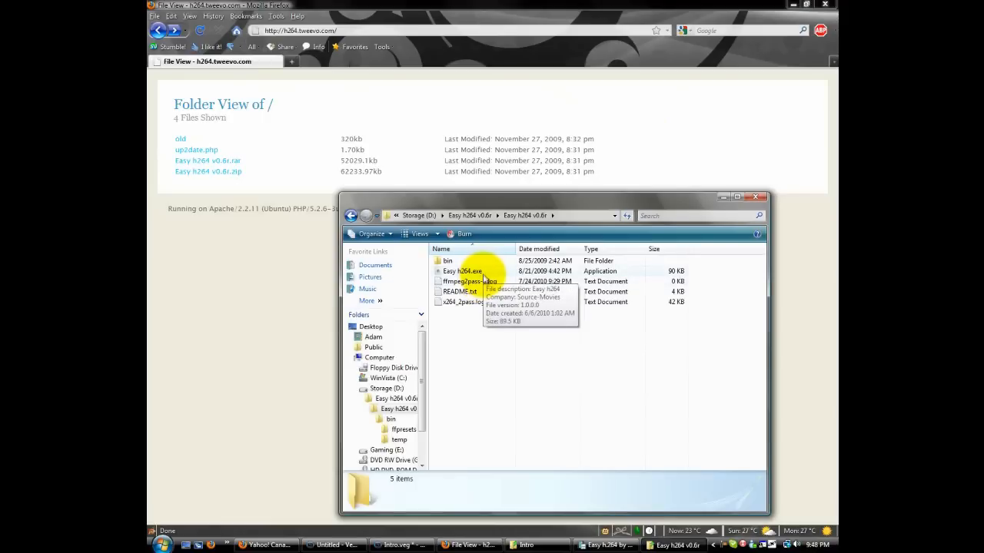
{"action": "mouse_move", "coordinate": [607, 538]}
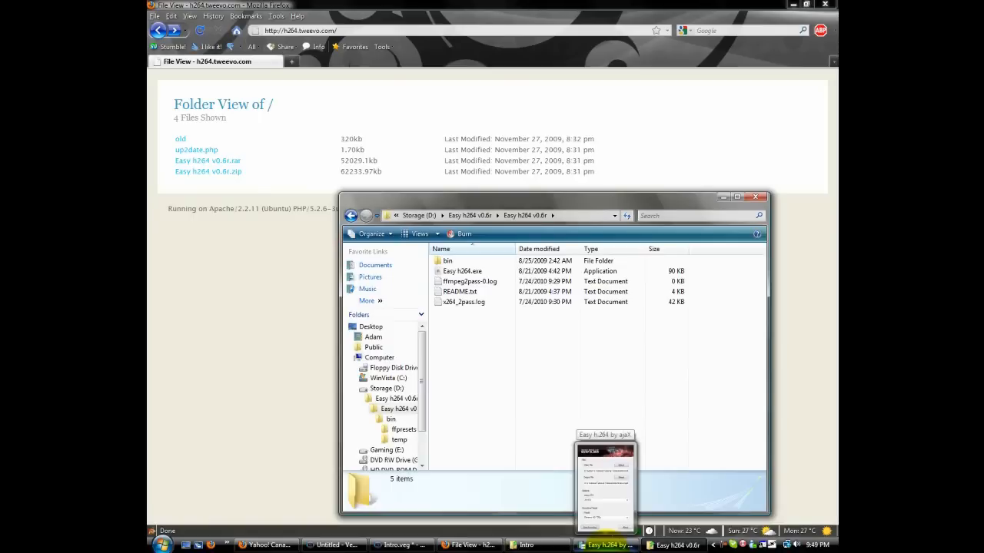
{"action": "left_click", "coordinate": [606, 544]}
{"action": "left_click_drag", "start_coordinate": [344, 115], "coordinate": [277, 109]}
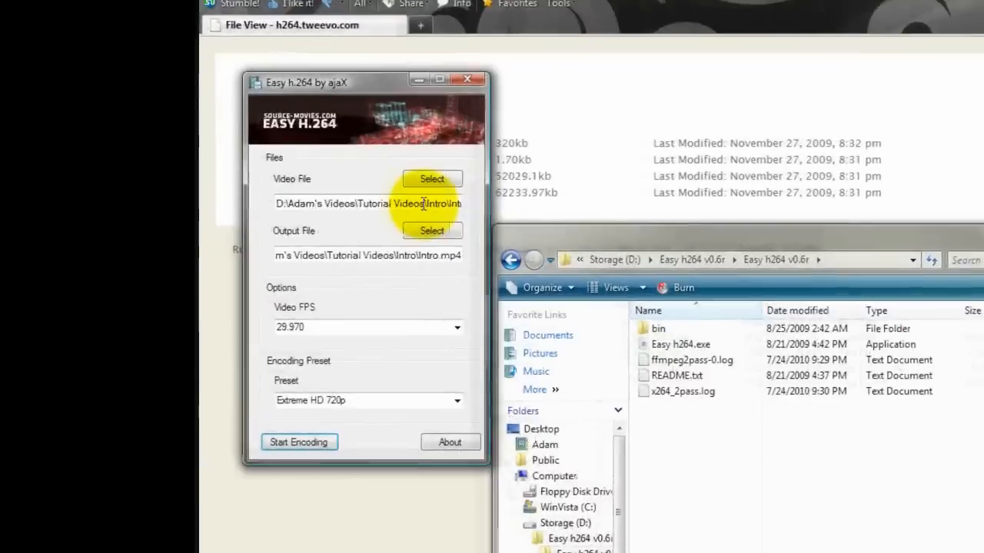
Step: Choose Intro.avi from the Tutorial Videos\Intro folder as the source video file
{"action": "left_click_drag", "start_coordinate": [423, 203], "coordinate": [253, 202]}
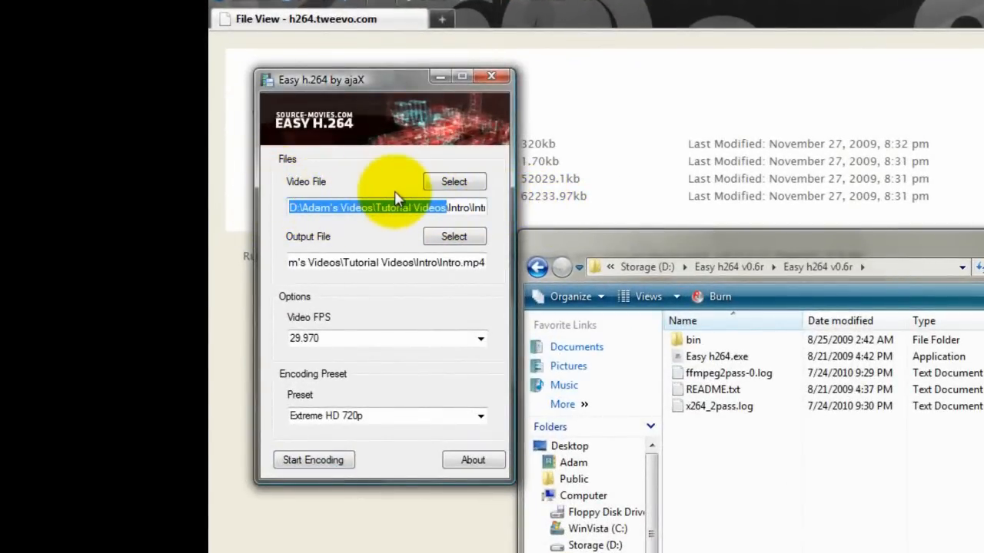
{"action": "left_click", "coordinate": [454, 184]}
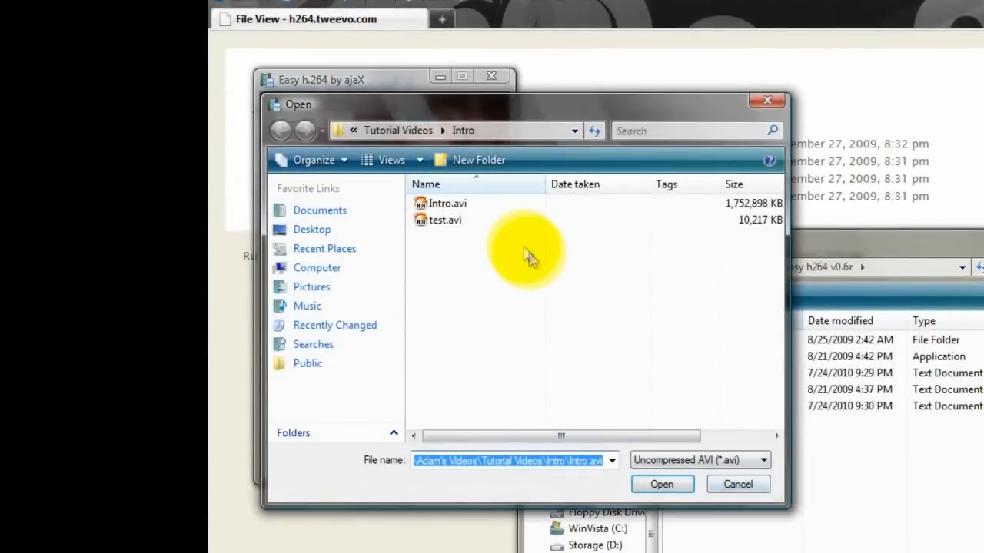
{"action": "left_click", "coordinate": [494, 206]}
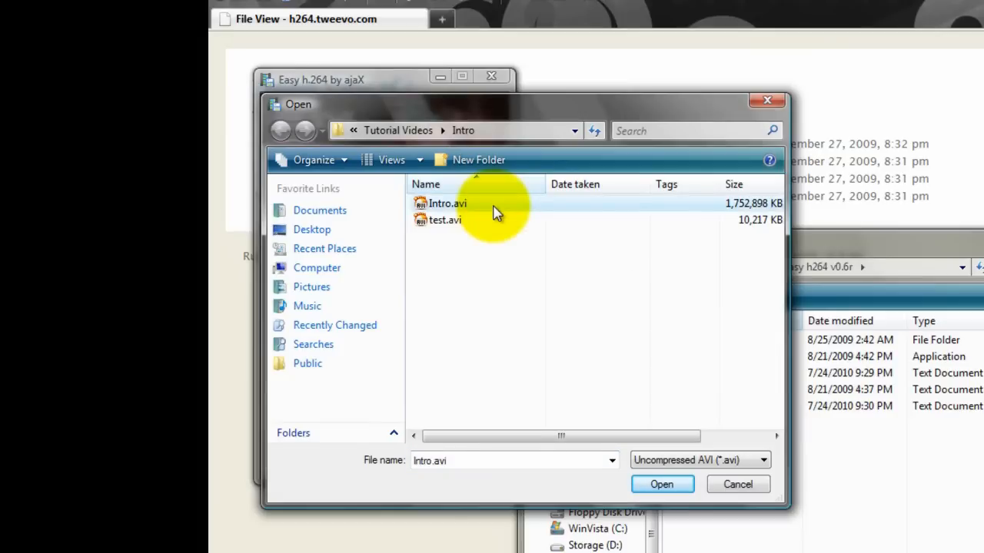
{"action": "double_click", "coordinate": [495, 206]}
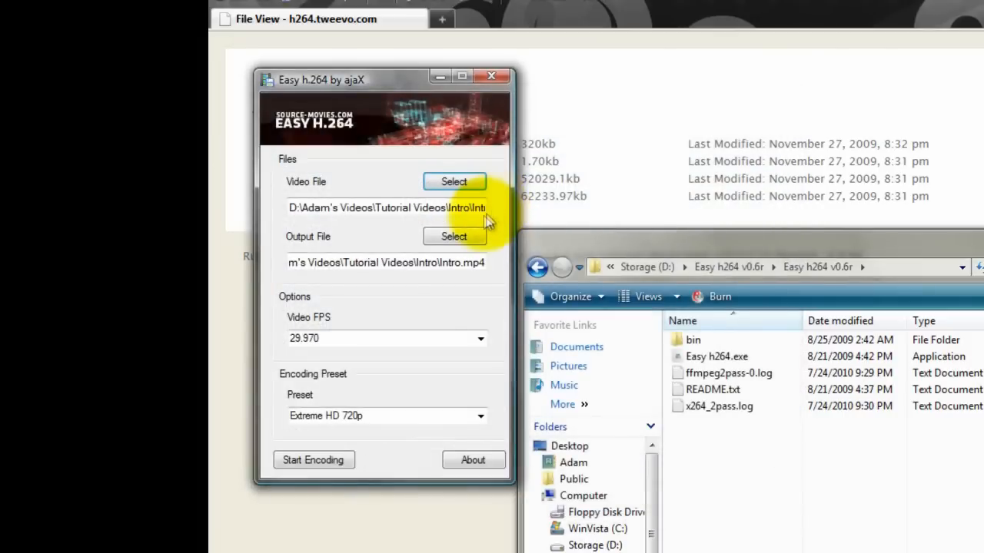
Step: Set the output file to Intro.mp4 in the Intro folder, replacing the existing one, and the video FPS to 29.970
{"action": "left_click_drag", "start_coordinate": [450, 262], "coordinate": [230, 259]}
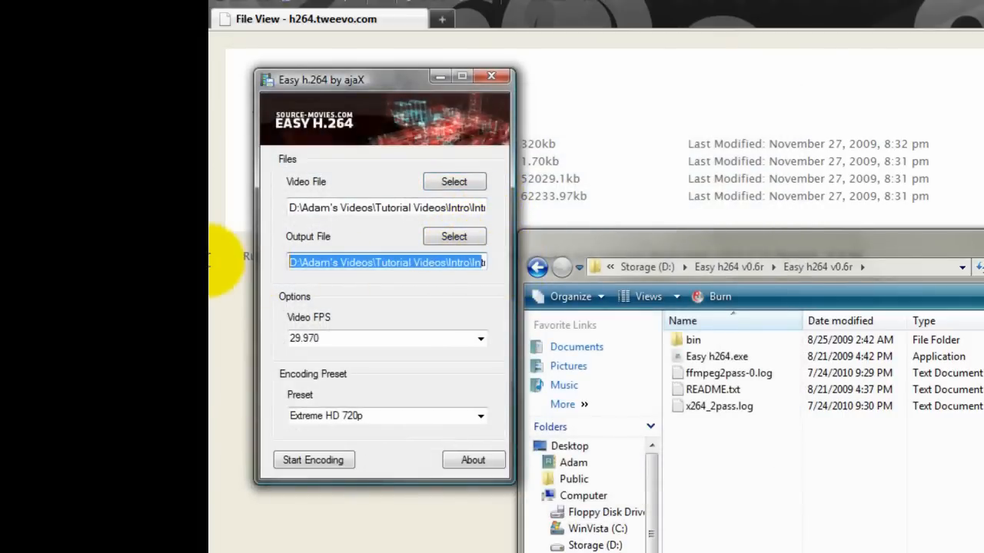
{"action": "left_click", "coordinate": [441, 236]}
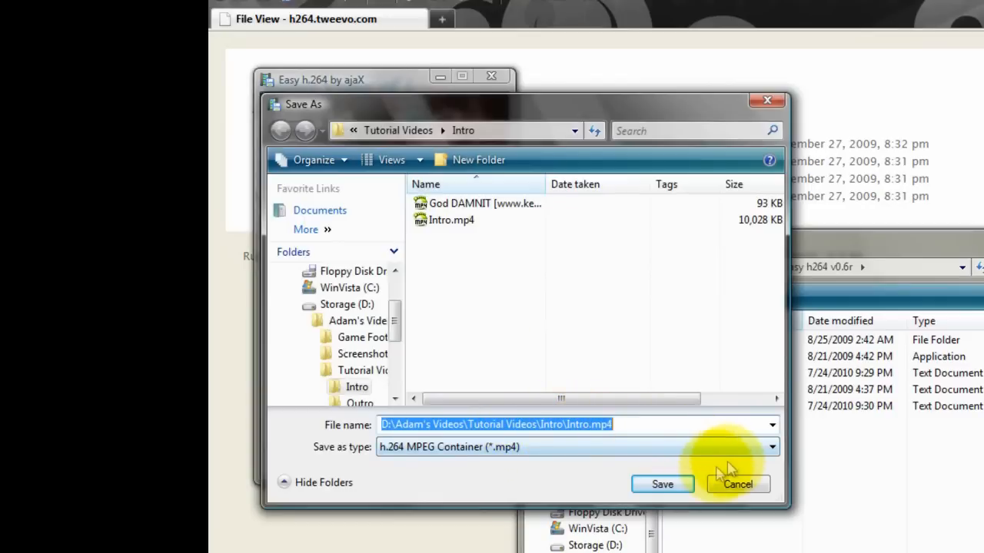
{"action": "left_click", "coordinate": [662, 485]}
{"action": "left_click", "coordinate": [814, 368]}
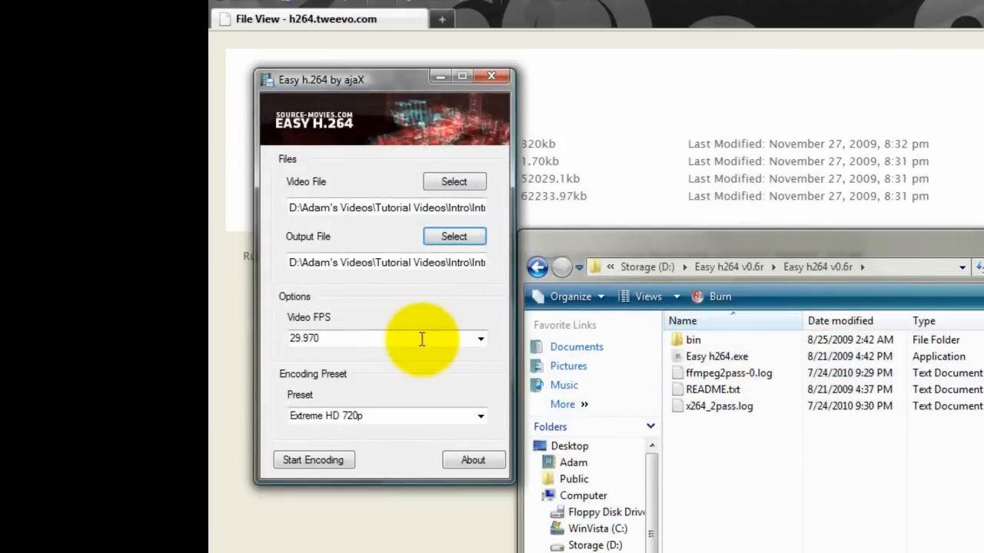
{"action": "left_click", "coordinate": [480, 339]}
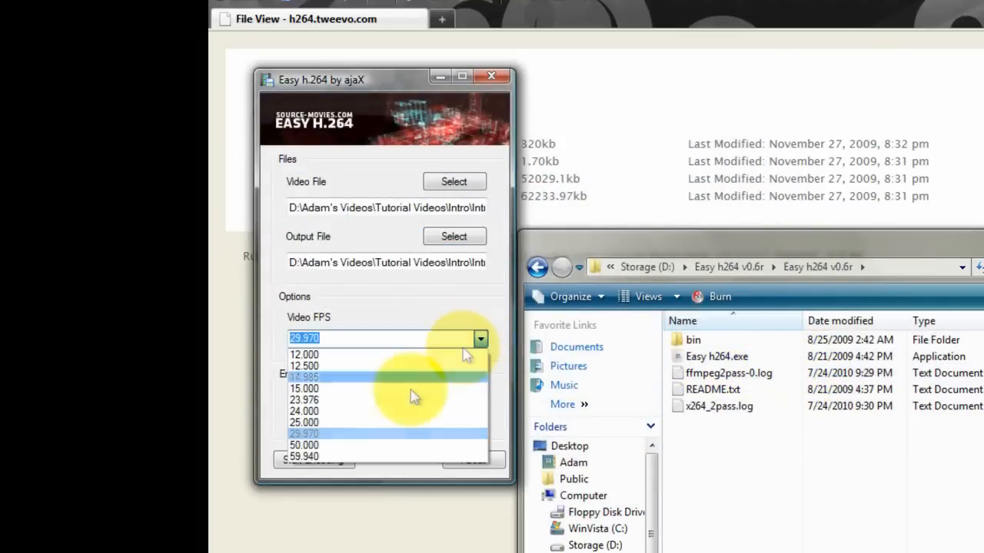
{"action": "left_click", "coordinate": [402, 435]}
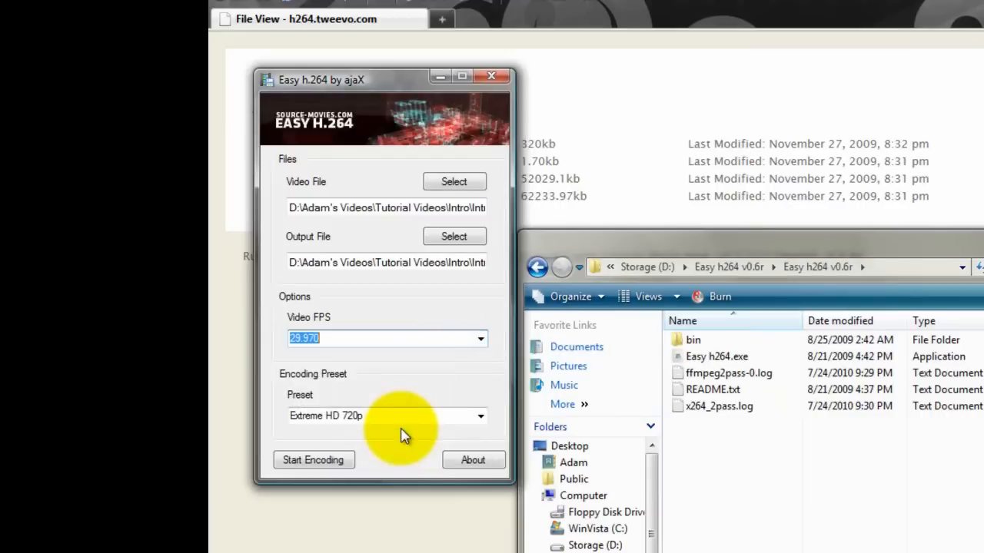
Step: Check the preset descriptions in README.txt and set the encoding preset to Extreme HD 720p
{"action": "left_click", "coordinate": [478, 419]}
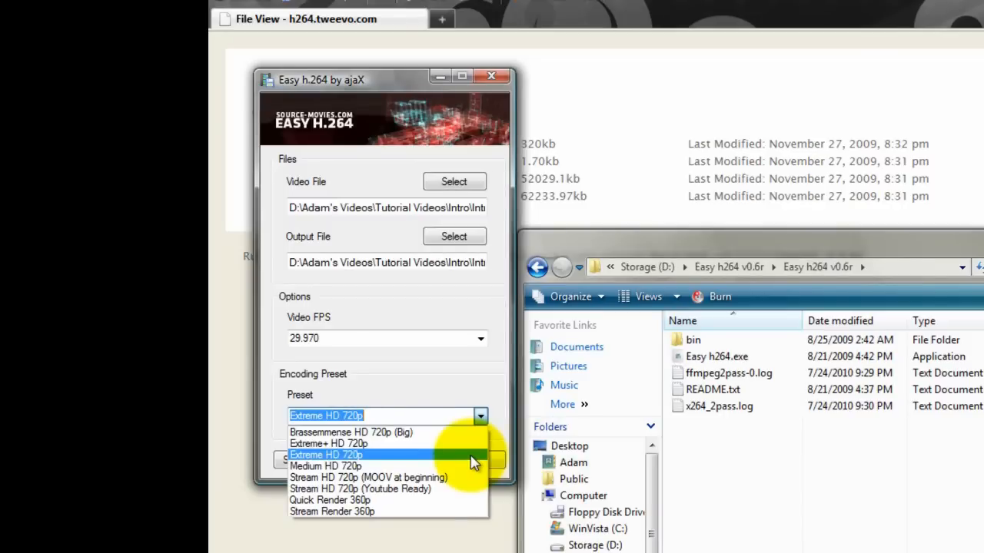
{"action": "left_click", "coordinate": [725, 393]}
{"action": "double_click", "coordinate": [730, 390]}
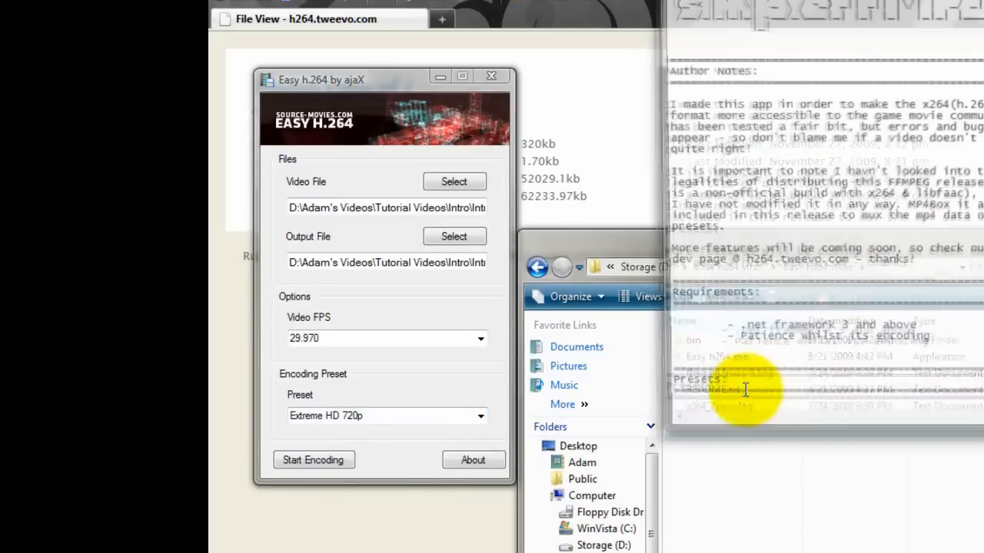
{"action": "scroll", "coordinate": [768, 361], "scroll_direction": "down", "scroll_amount": 12}
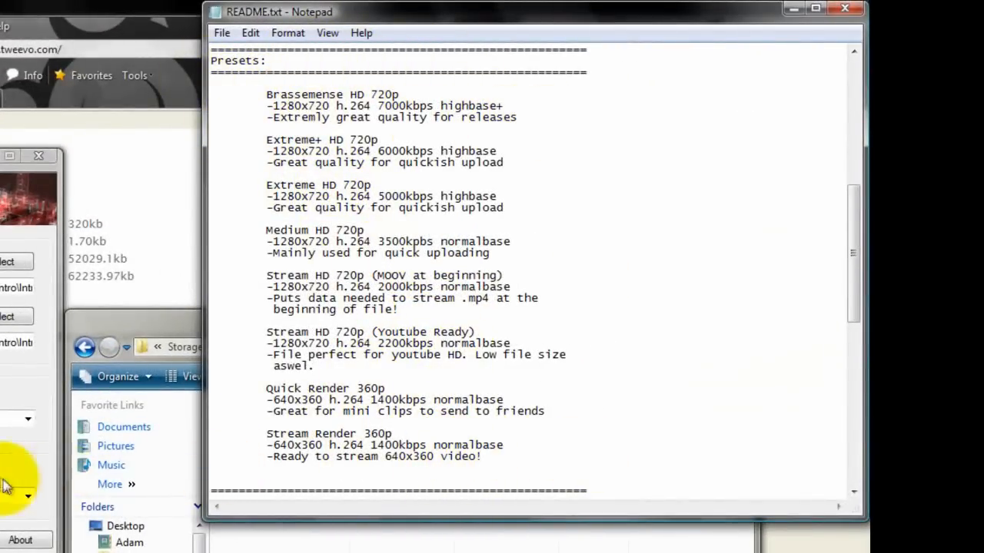
{"action": "left_click", "coordinate": [845, 8]}
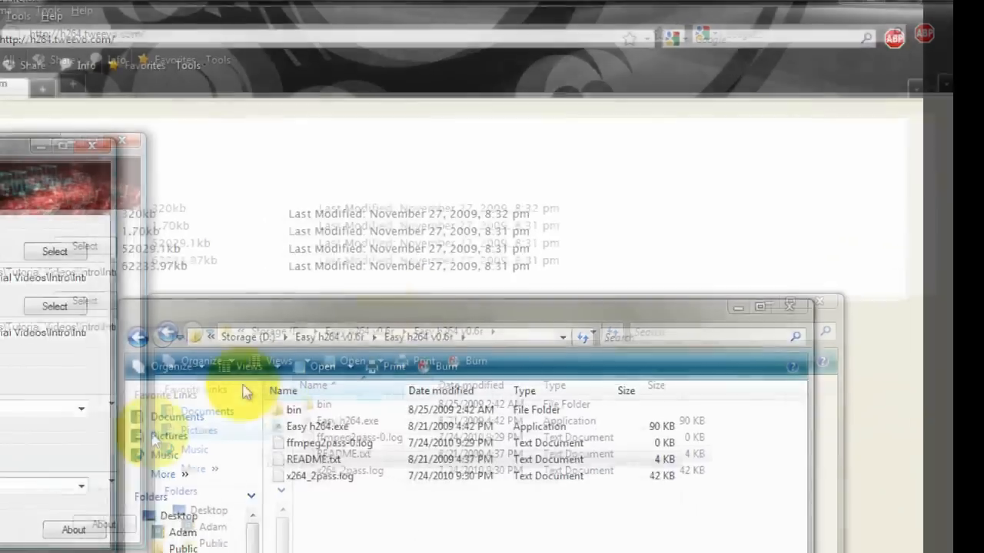
{"action": "left_click", "coordinate": [81, 486]}
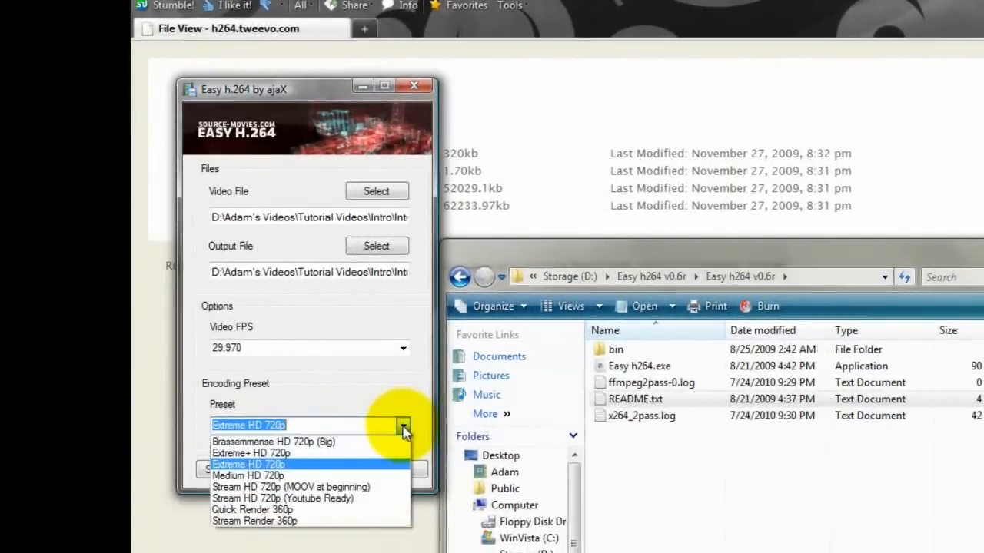
{"action": "left_click", "coordinate": [384, 466]}
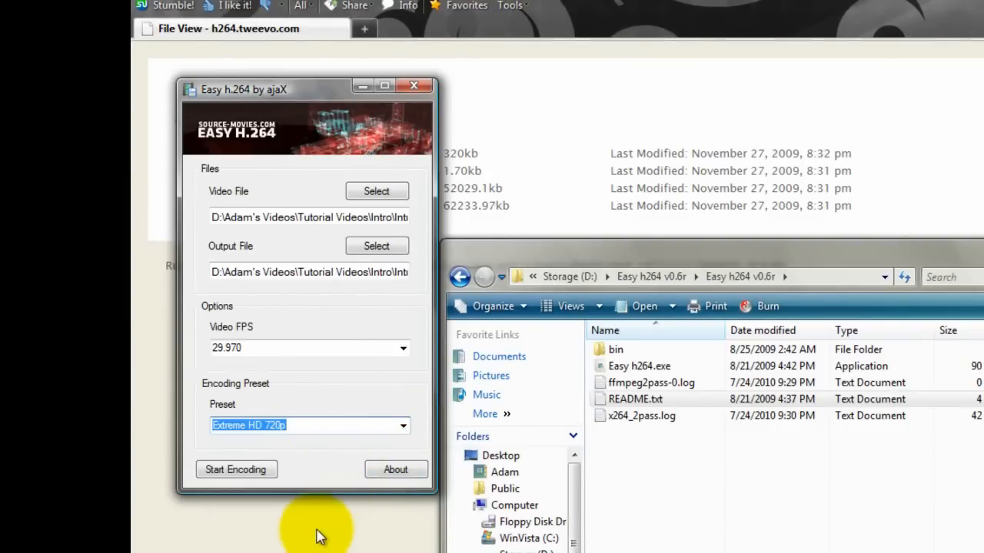
Step: Encode the video, answering y to overwrite the existing Intro.mp4, and dismiss the completion notice
{"action": "left_click", "coordinate": [231, 470]}
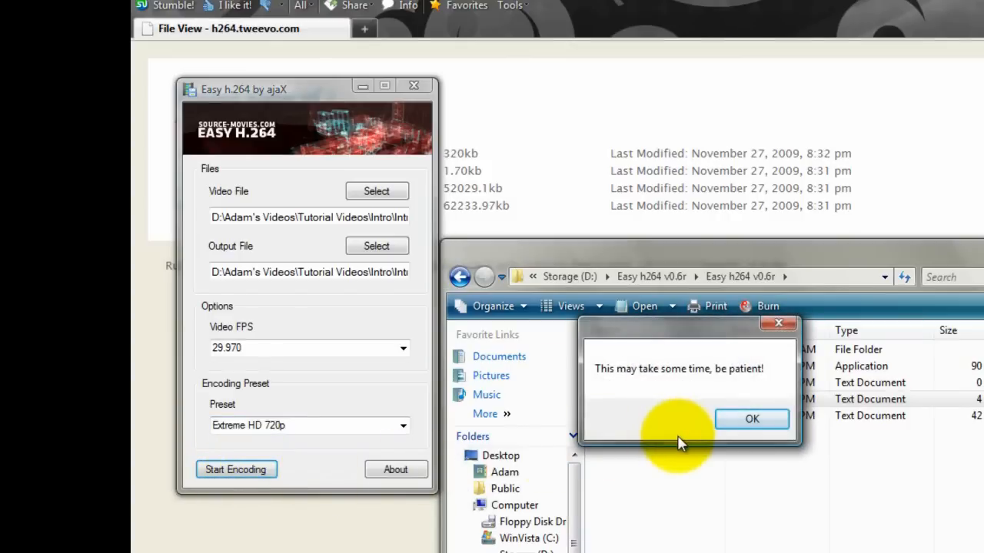
{"action": "left_click", "coordinate": [739, 422]}
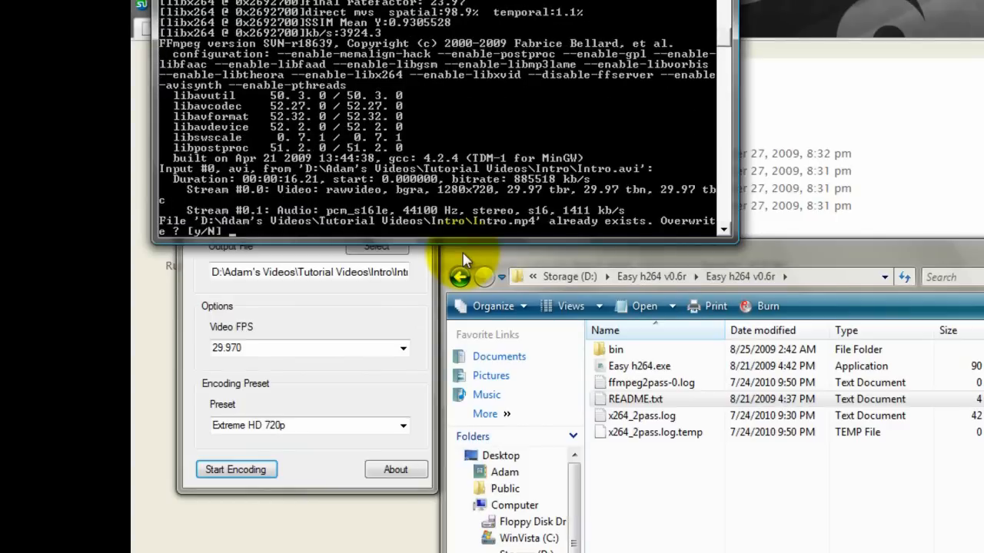
{"action": "type", "text": "y"}
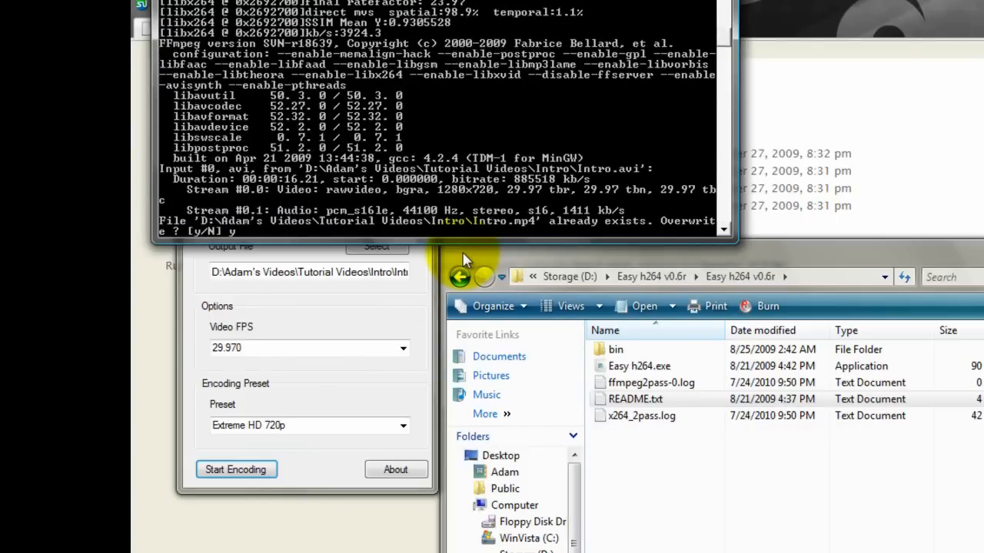
{"action": "key", "text": "Return"}
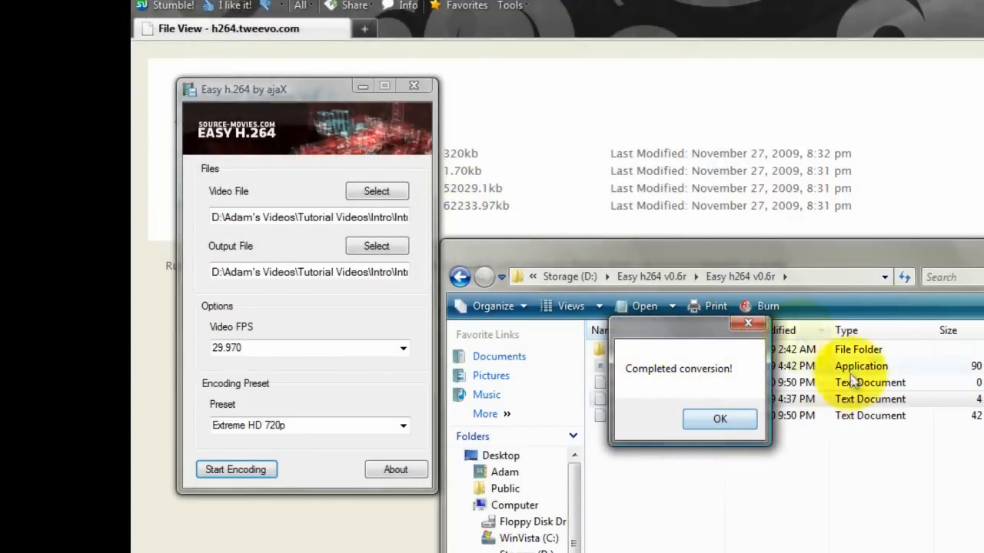
{"action": "left_click", "coordinate": [734, 422]}
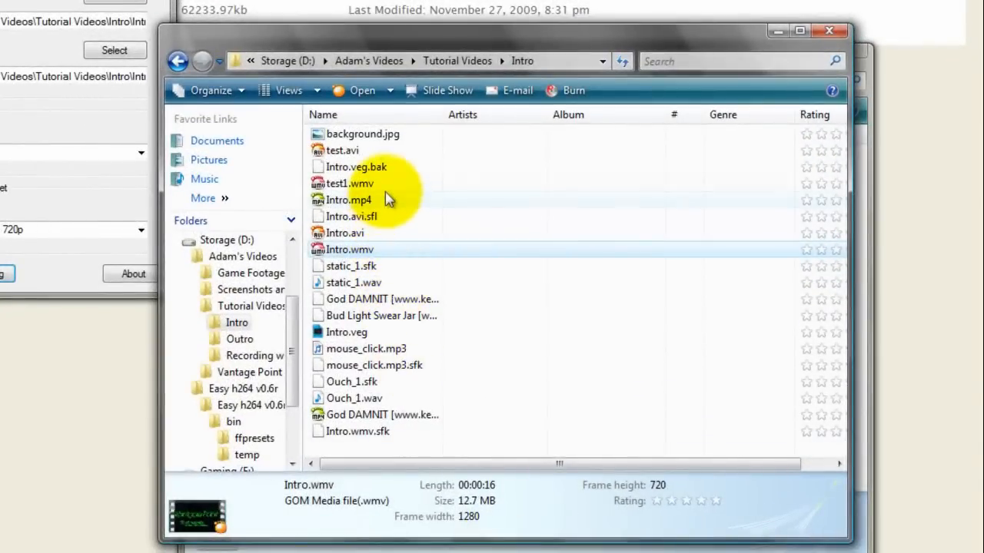
Step: Compare the file details of Intro.mp4 and Intro.wmv in the Tutorial Videos\Intro folder
{"action": "left_click", "coordinate": [439, 233]}
{"action": "left_click", "coordinate": [431, 201]}
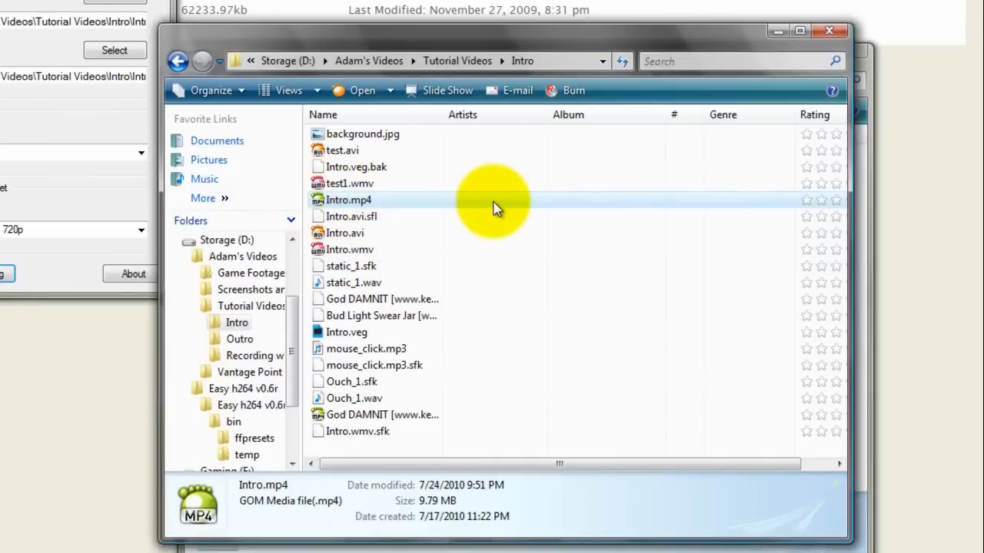
{"action": "left_click_drag", "start_coordinate": [461, 464], "coordinate": [415, 461]}
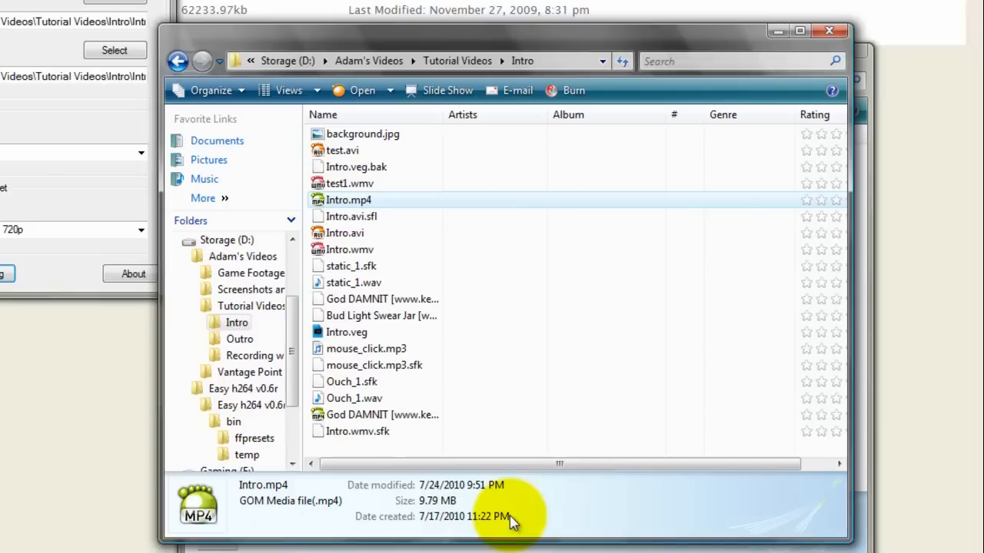
{"action": "left_click", "coordinate": [382, 256]}
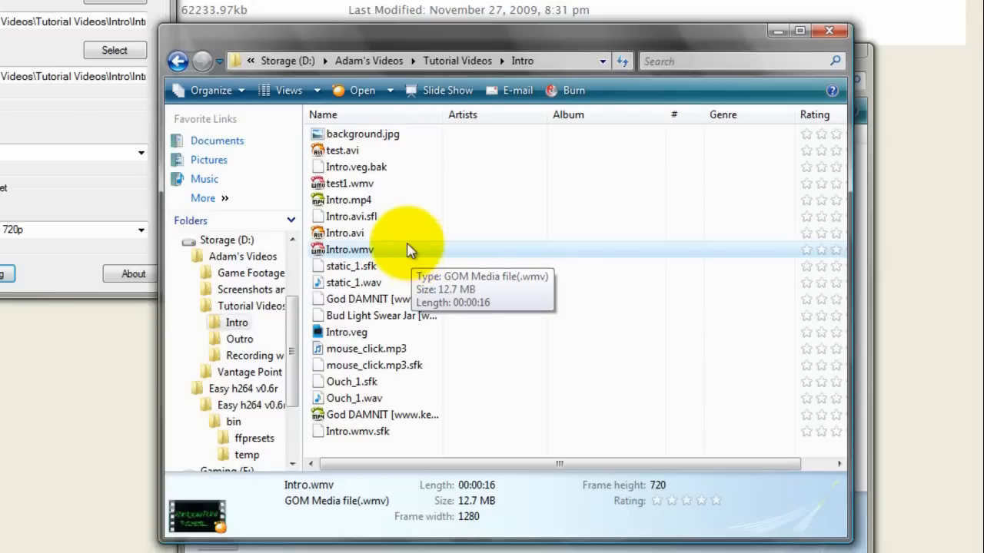
{"action": "left_click", "coordinate": [404, 200]}
{"action": "left_click", "coordinate": [399, 252]}
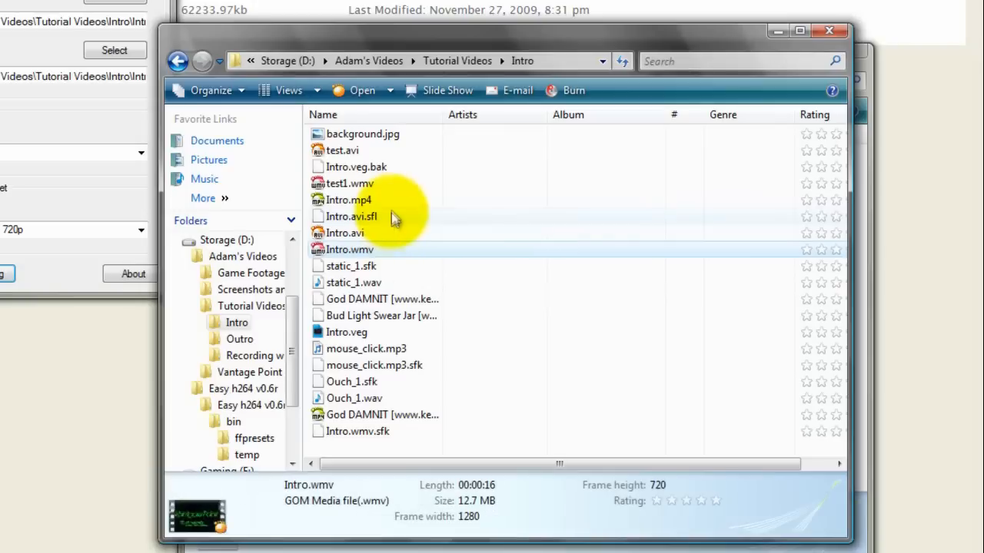
{"action": "left_click", "coordinate": [390, 200]}
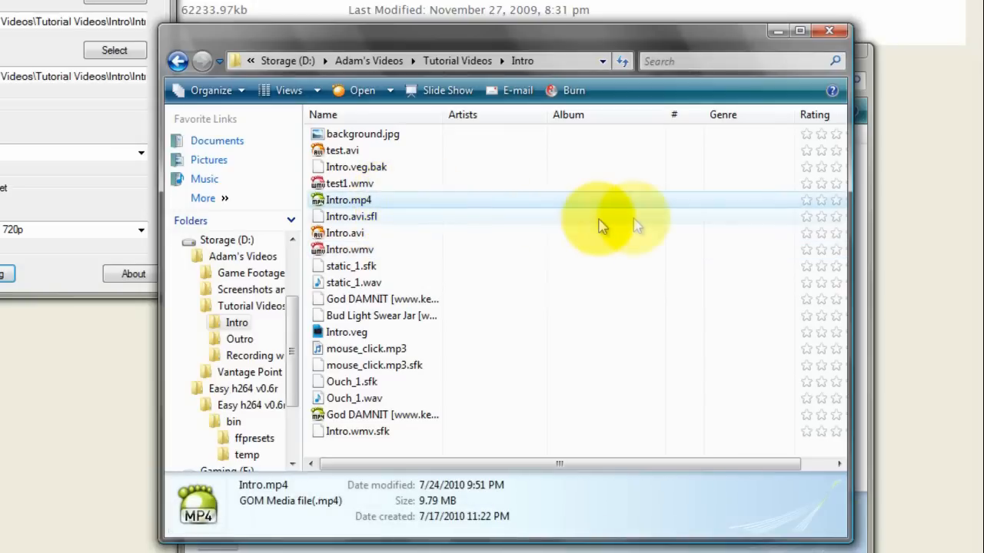